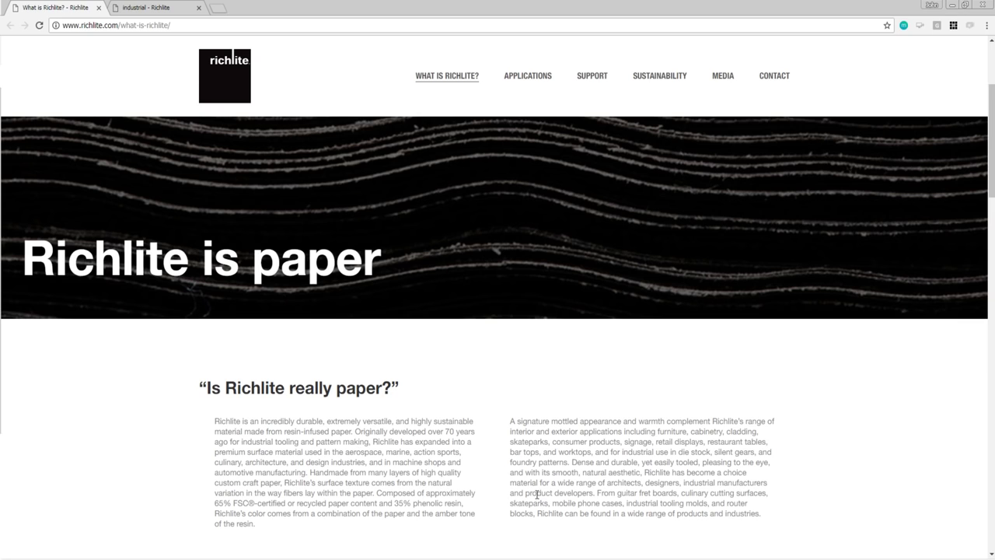
Scroll the Richlite page past 'Is Richlite really paper?' to Features and Benefits and Colors
scroll(497, 334, "down", 3)
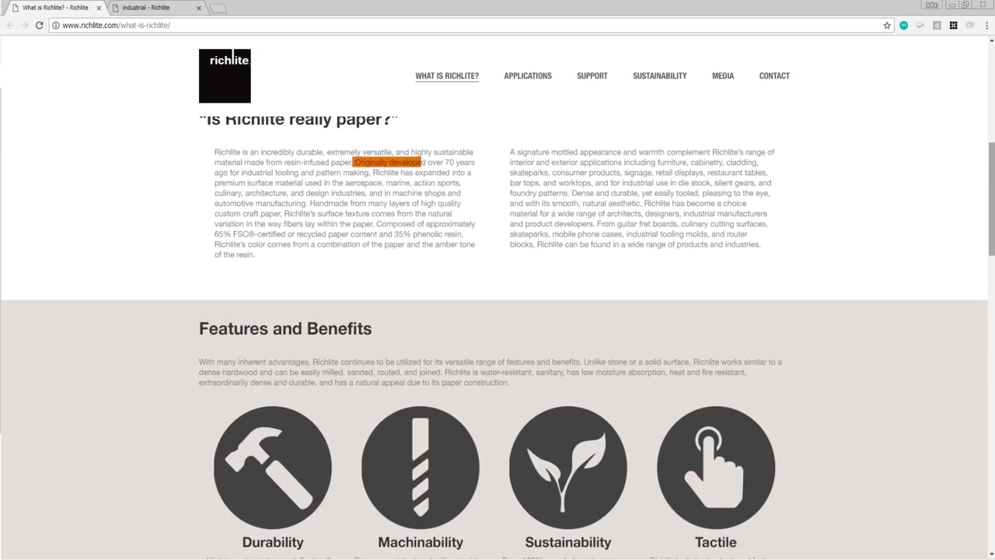
left_click_drag(993, 187, 993, 185)
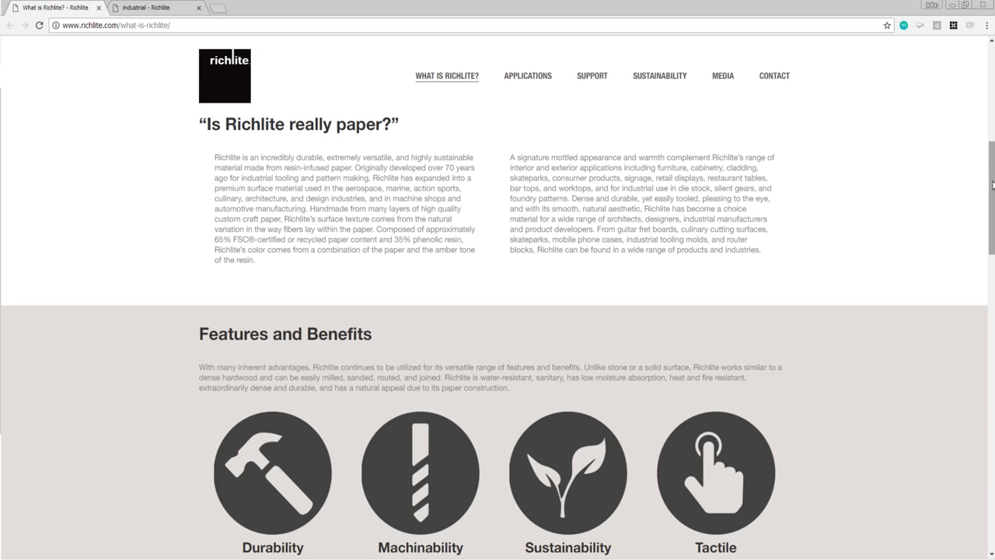
left_click_drag(993, 184, 994, 233)
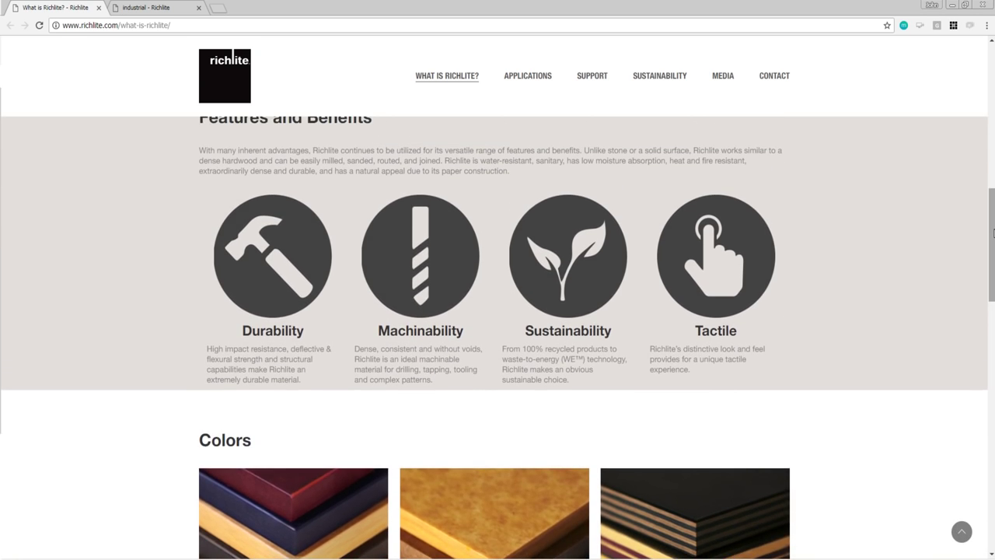
left_click_drag(992, 227, 991, 230)
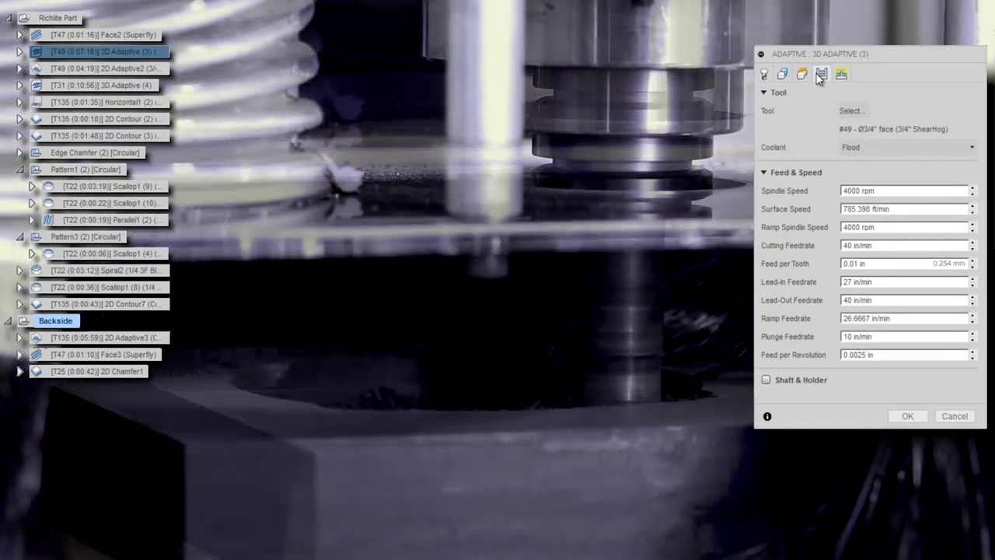
Show the Passes tab of the 3D Adaptive (3) operation
left_click(820, 75)
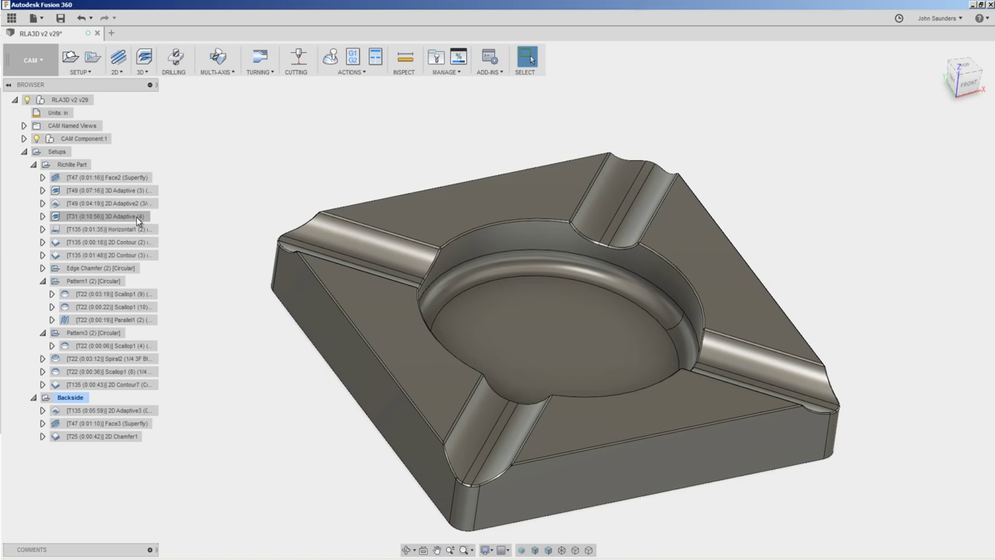
Select 3D Adaptive (4) and view its Geometry tab's Rest Machining settings
left_click(137, 218)
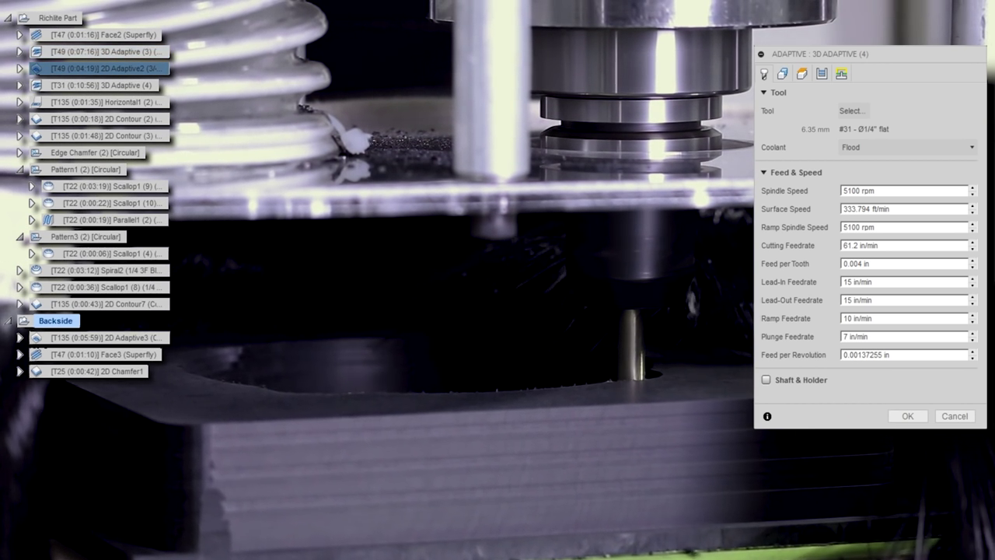
left_click(782, 75)
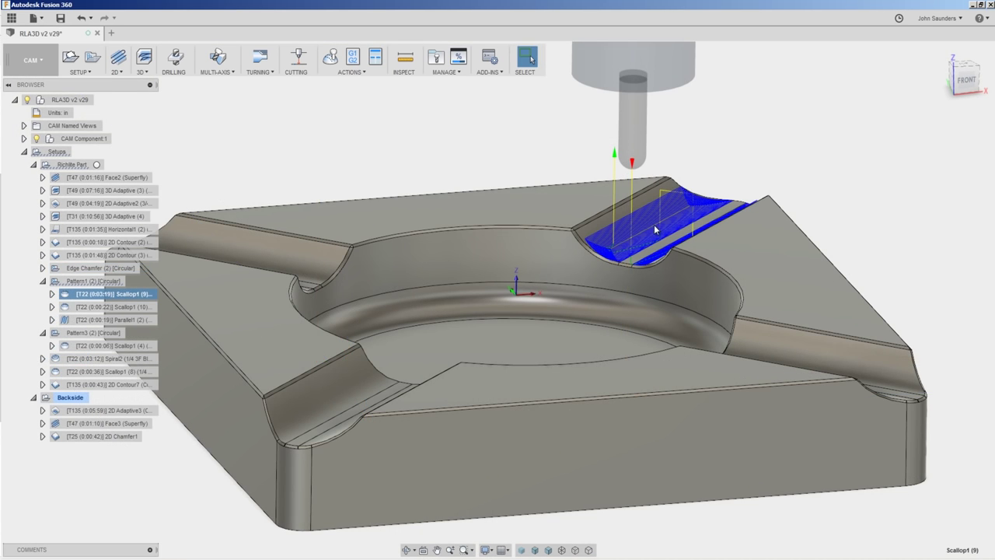
Zoom in on the groove edge to see the Scallop1 (10) toolpath
scroll(653, 225, "up", 3)
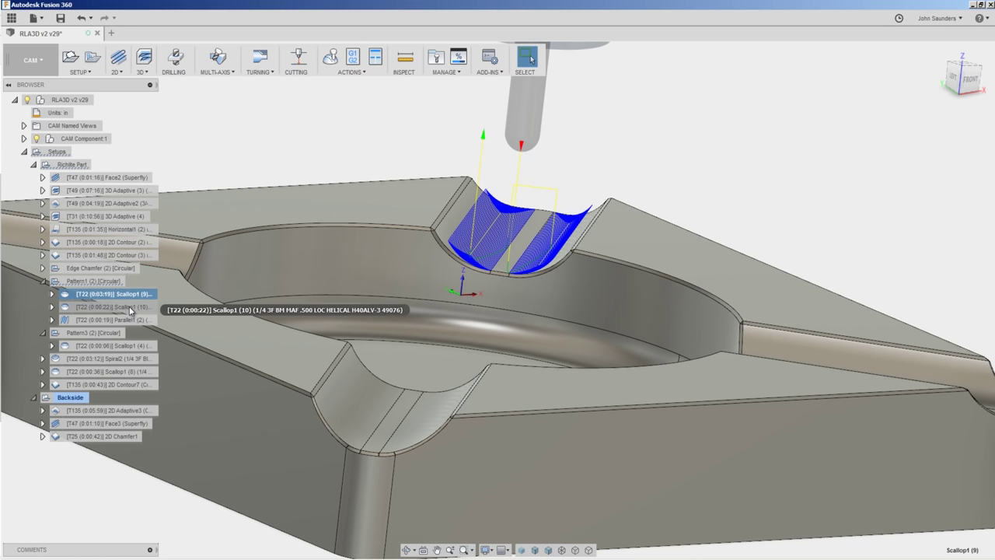
Compare the groove's Parallel1 and Scallop1 toolpaths, orbiting out to see the whole pocket
scroll(567, 221, "up", 2)
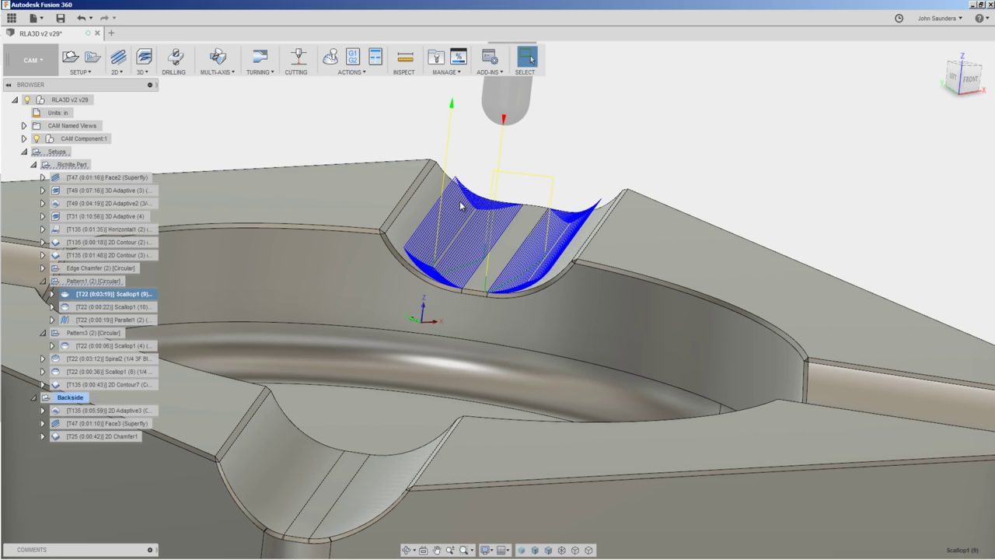
scroll(448, 229, "up", 1)
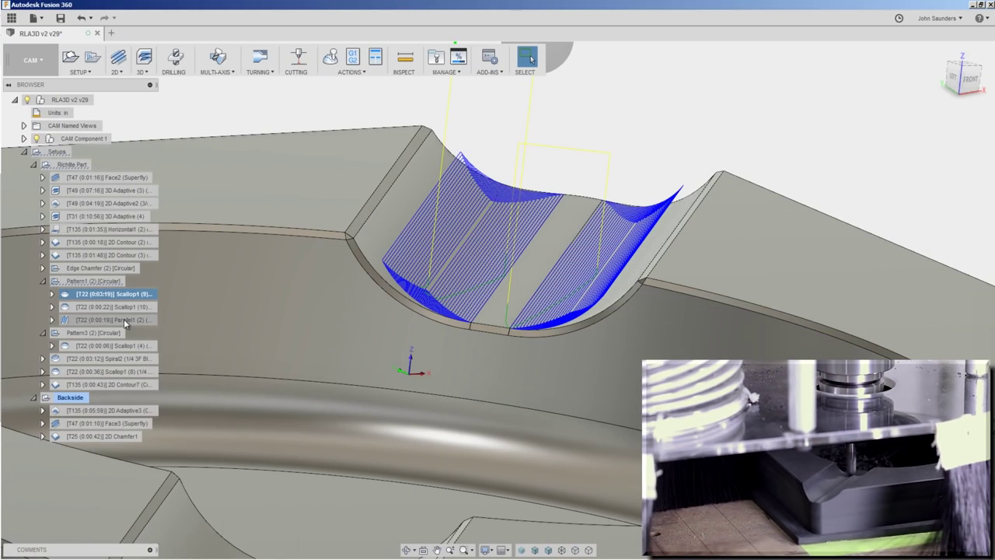
left_click(124, 319)
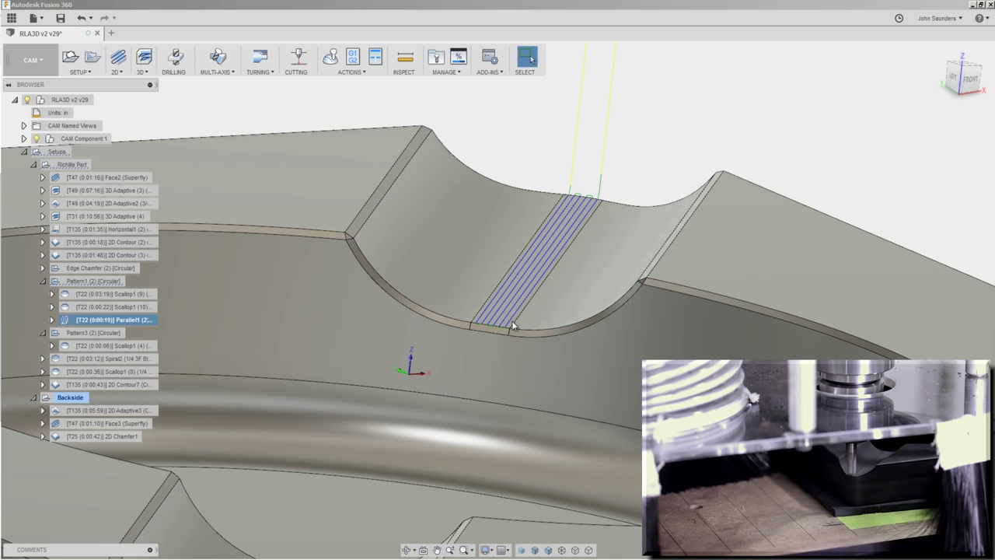
middle_click_drag(485, 323, 420, 319, "shift")
left_click(143, 308)
scroll(498, 236, "up", 4)
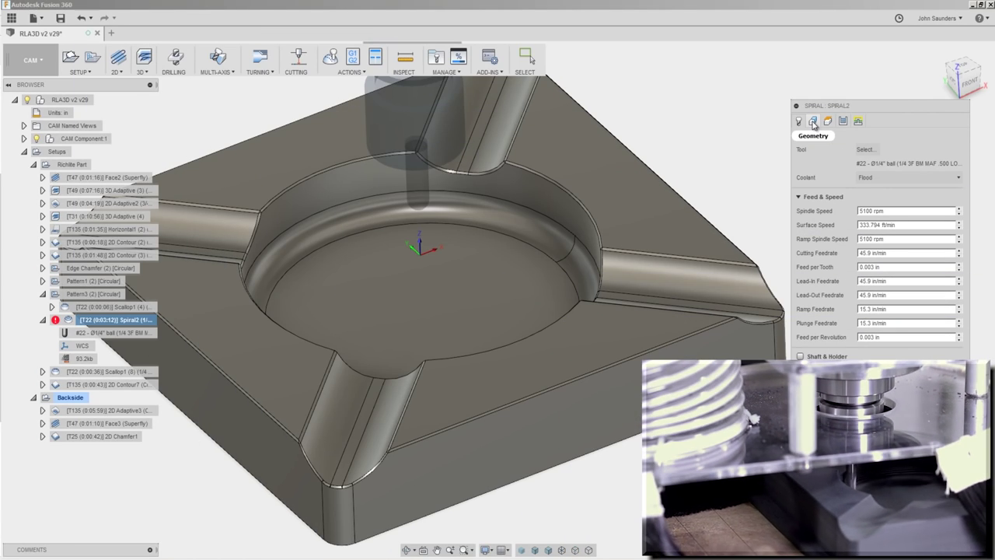
Review Spiral2's geometry, heights, bottom reference face and 0.01 in stepover, then discard the edit
left_click(813, 122)
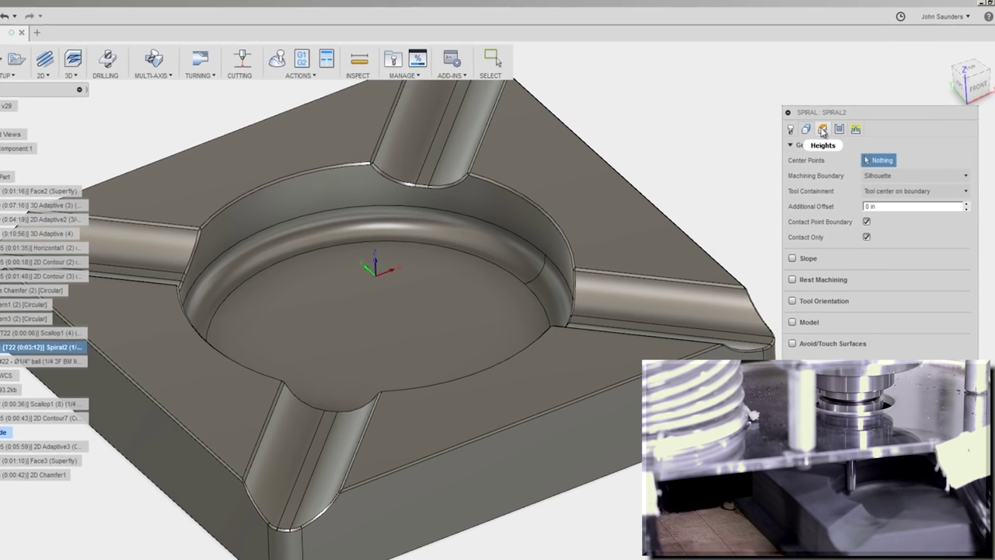
left_click(826, 122)
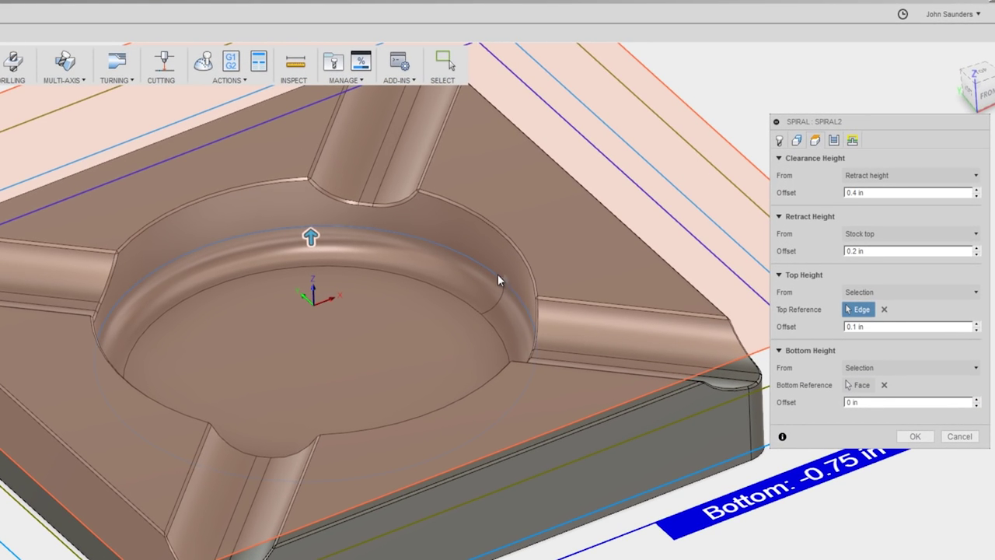
left_click(849, 385)
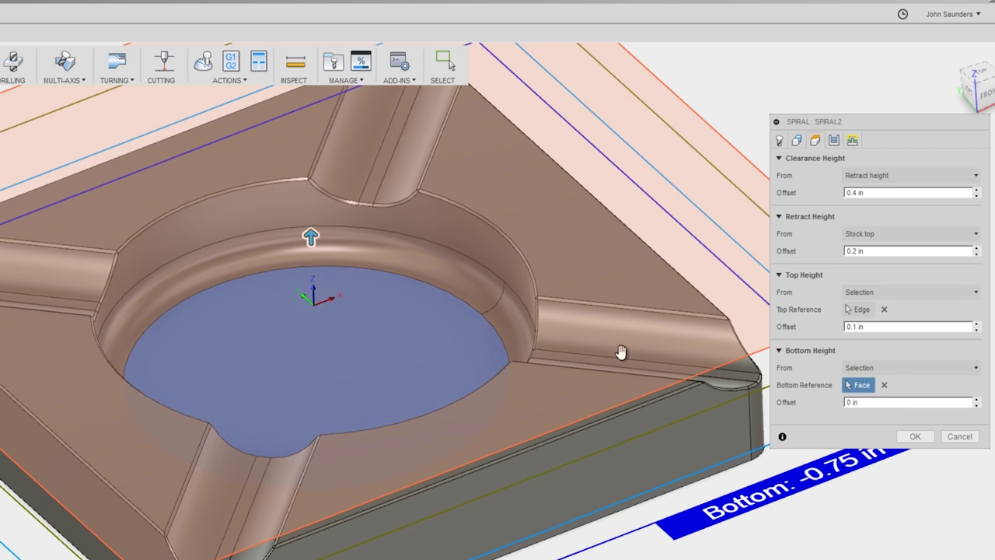
left_click(834, 141)
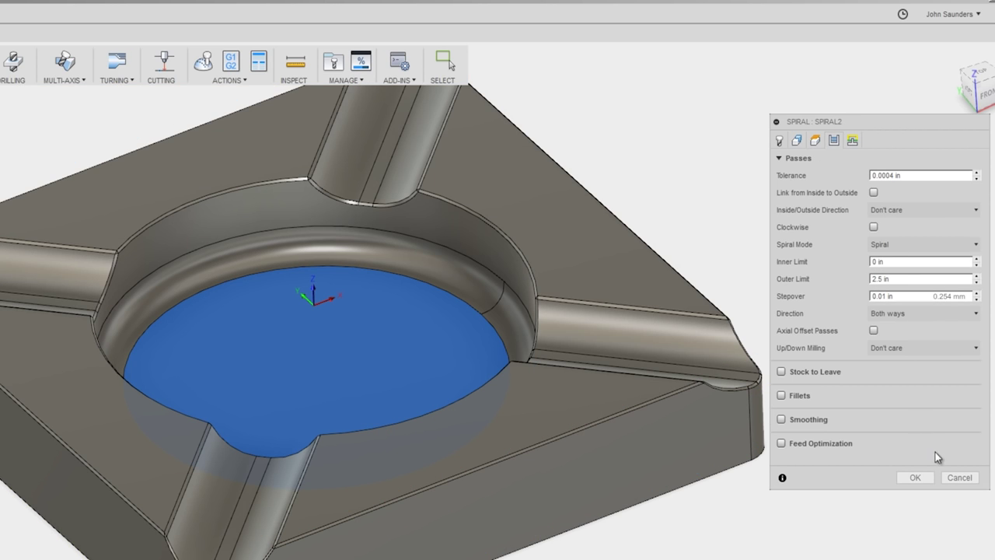
left_click(957, 476)
left_click(144, 74)
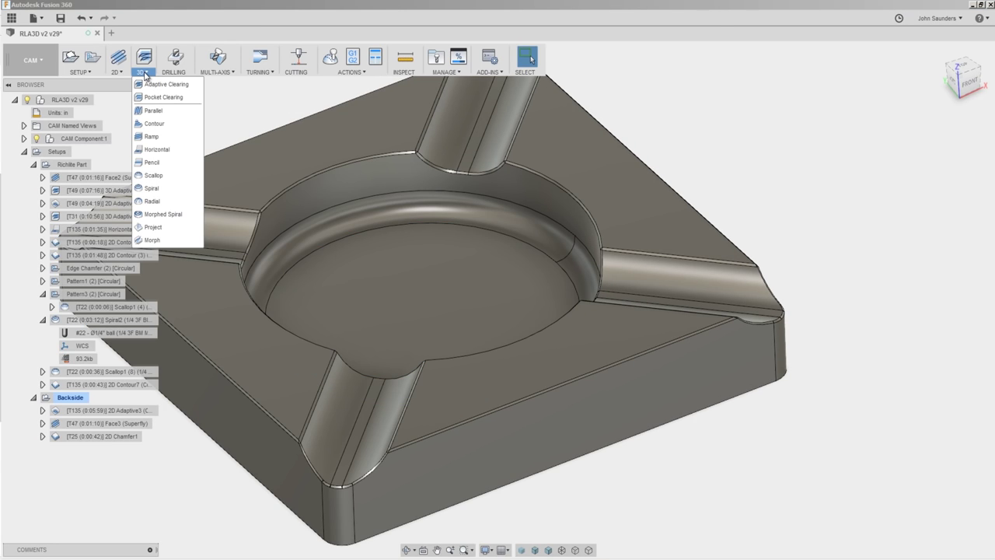
Dismiss the 3D strategy list and display the Scallop1 (6) toolpath on the bowl edge
left_click(144, 74)
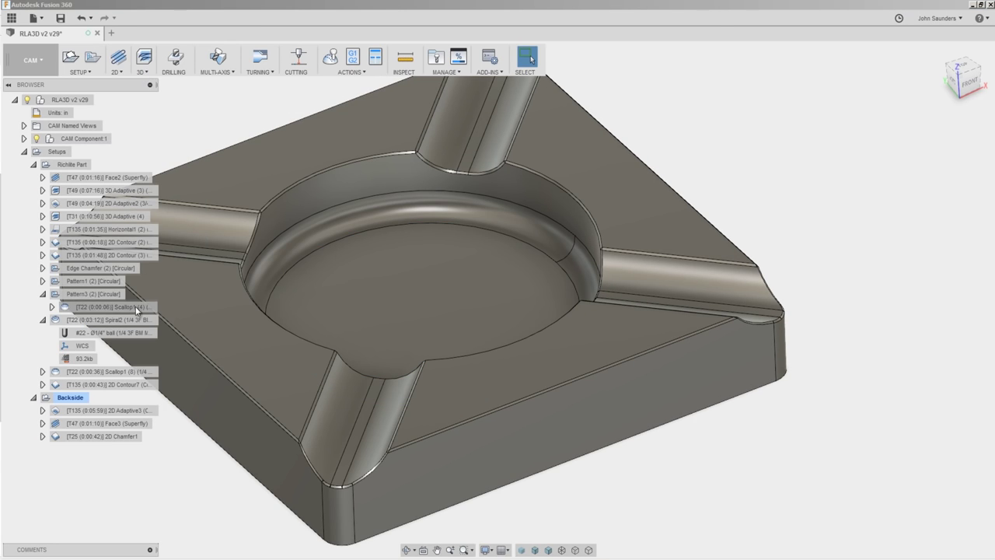
left_click(134, 319)
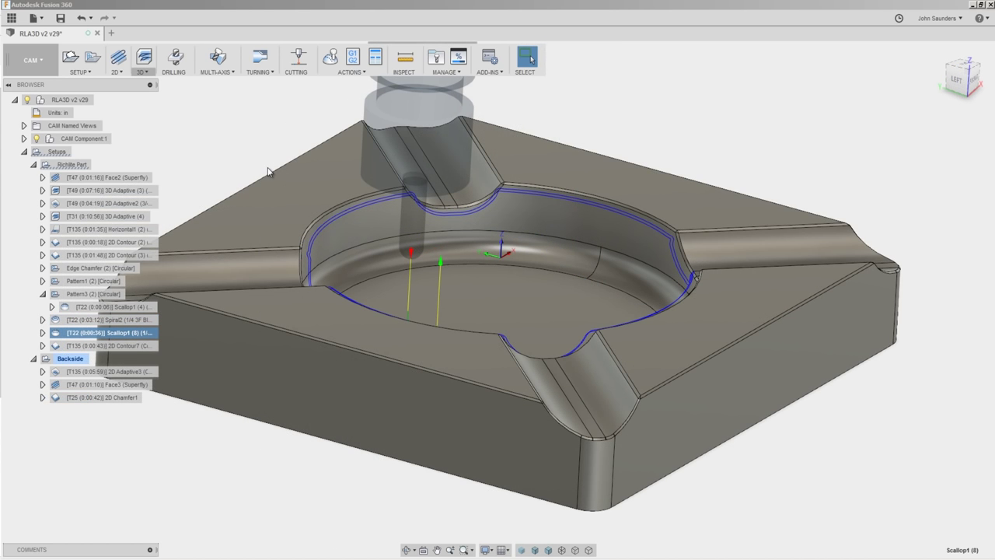
scroll(267, 171, "up", 2)
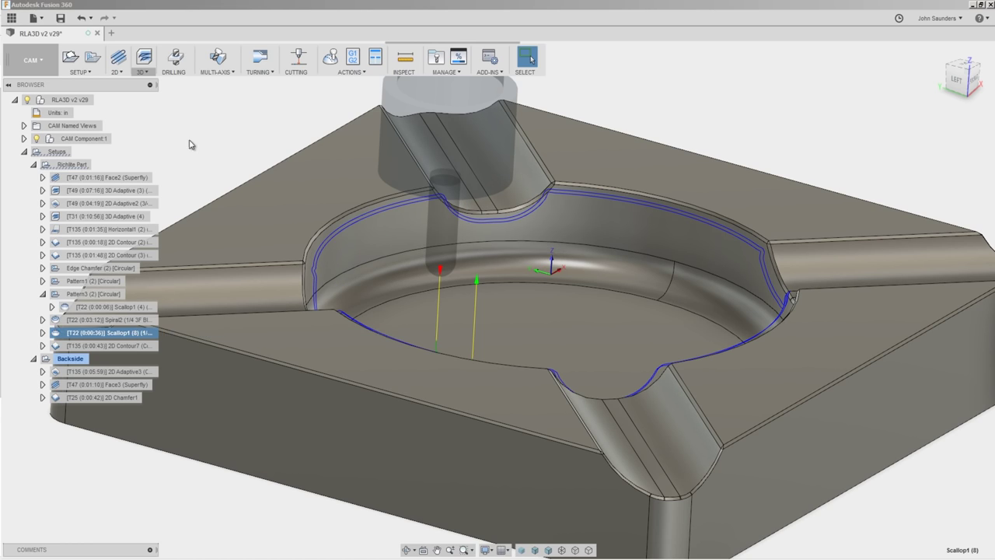
Start a new Scallop operation using the #22 1/4" ball end mill
left_click(142, 73)
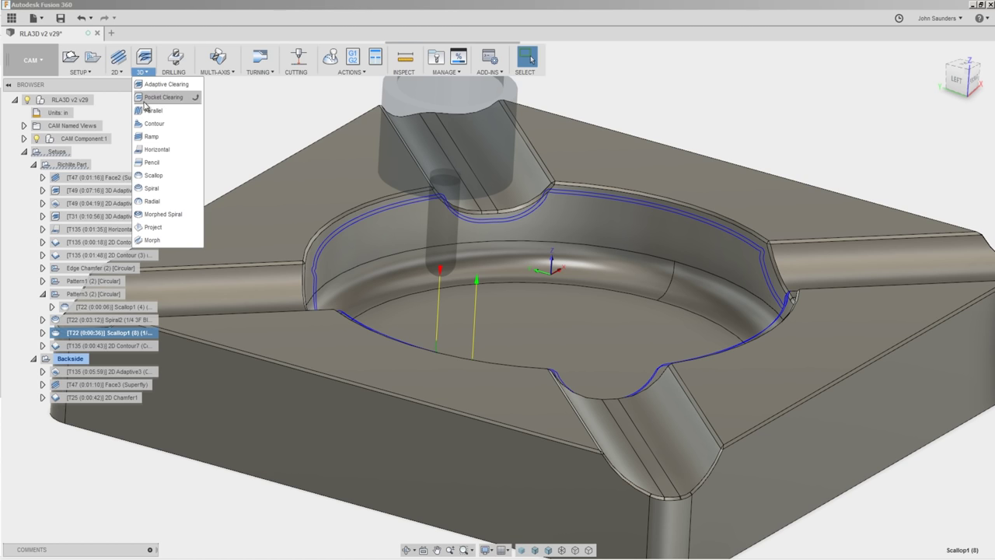
left_click(155, 177)
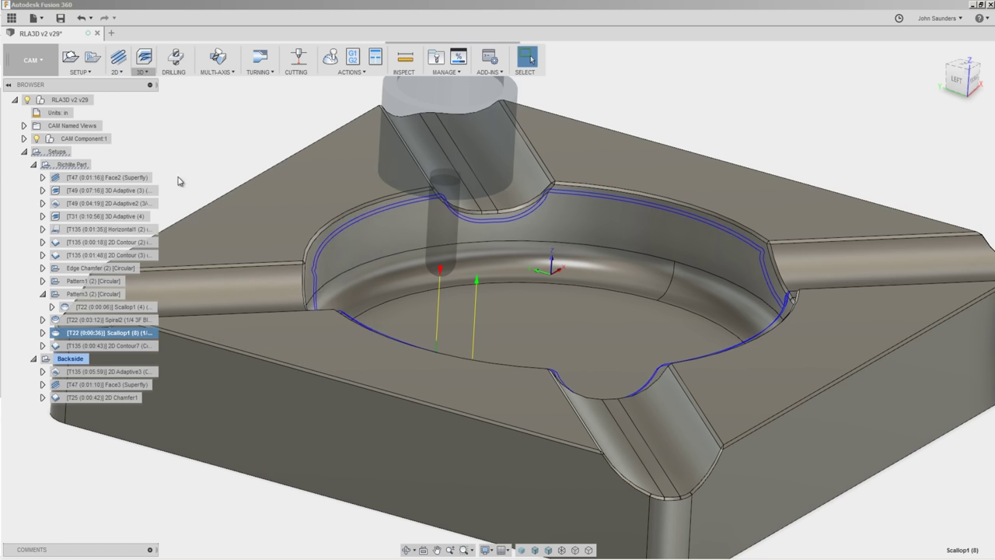
left_click(869, 151)
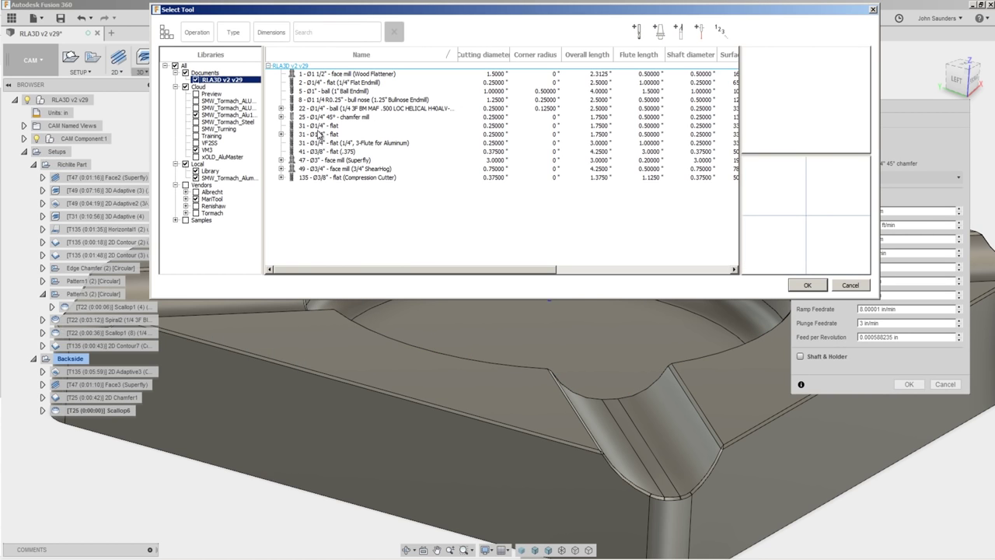
double_click(330, 109)
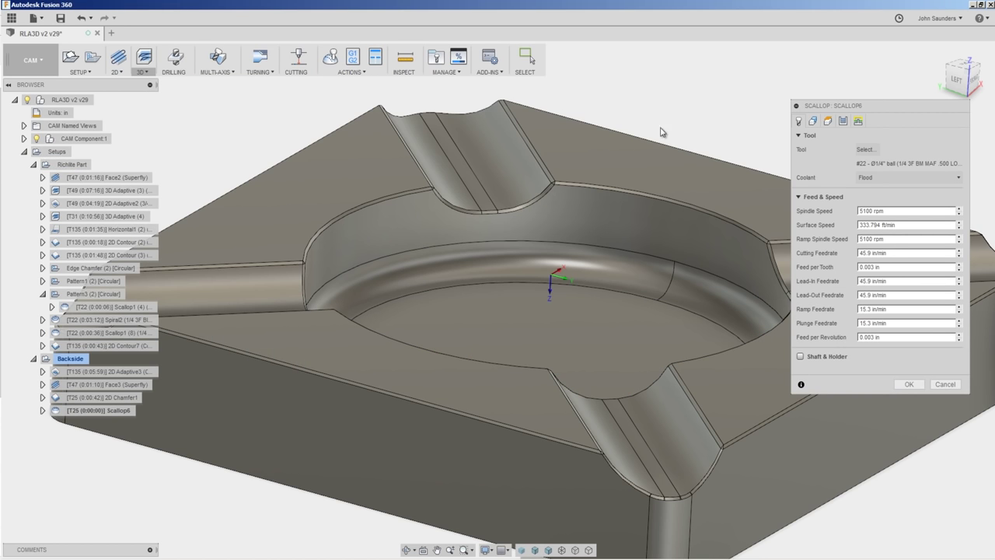
Set the machining boundary to the two pocket rim edge loops and generate the toolpath
left_click(813, 122)
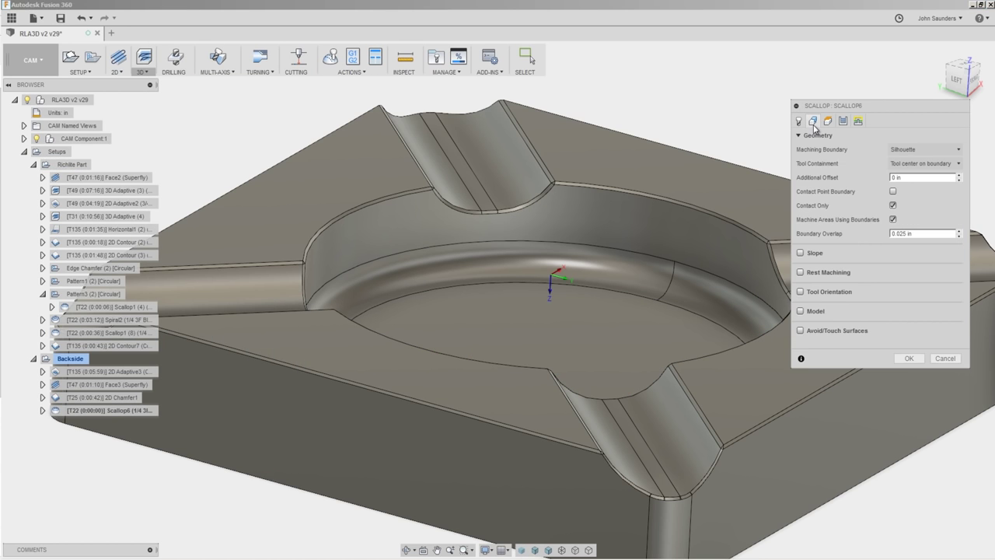
left_click(573, 186)
scroll(573, 185, "up", 5)
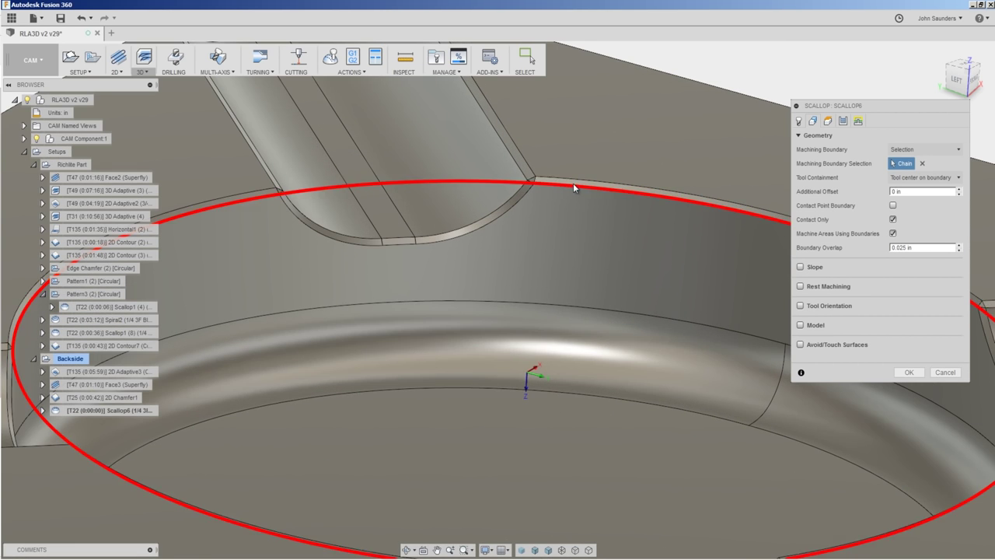
left_click(573, 179)
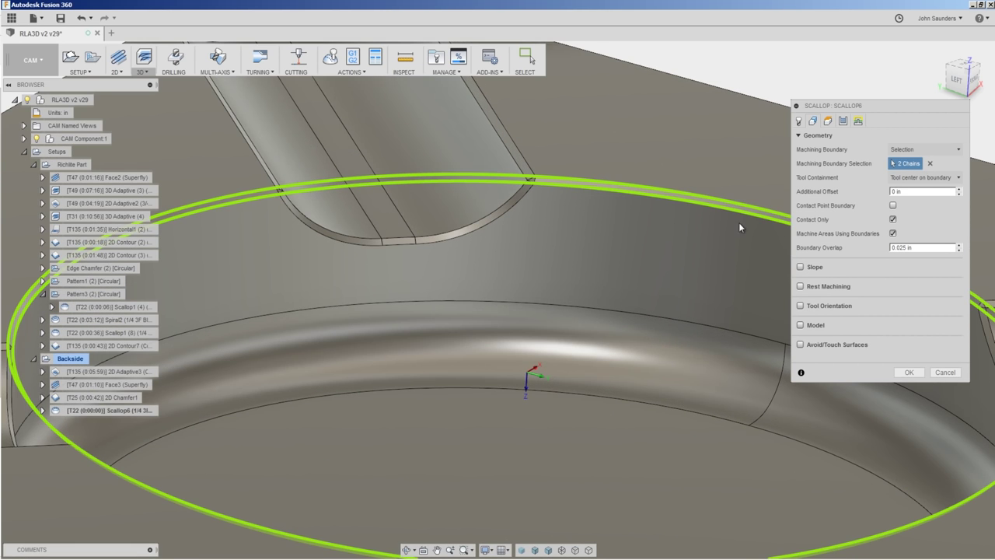
scroll(704, 221, "down", 5)
left_click(908, 373)
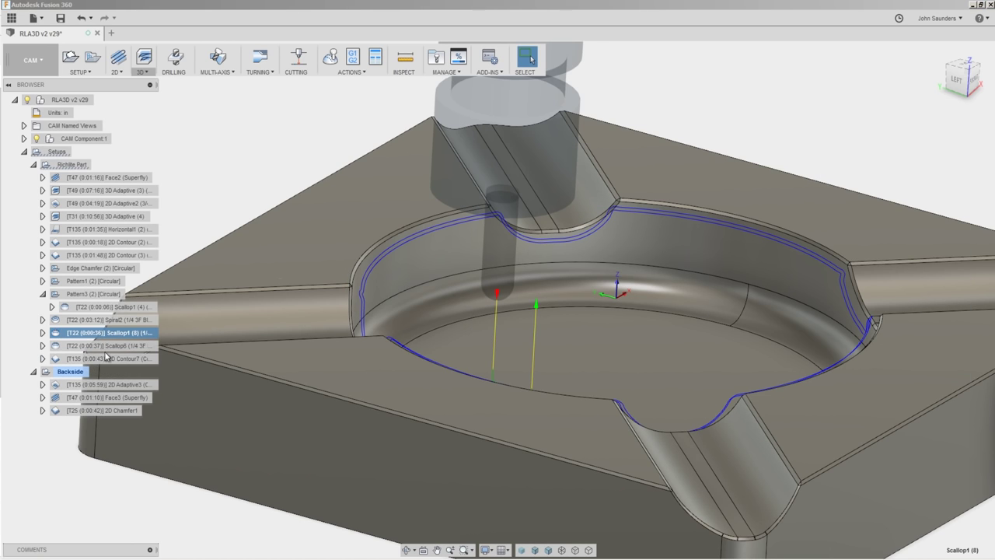
Switch Scallop6 from Contact Only to Contact Point Boundary and regenerate its toolpath
left_click(105, 346)
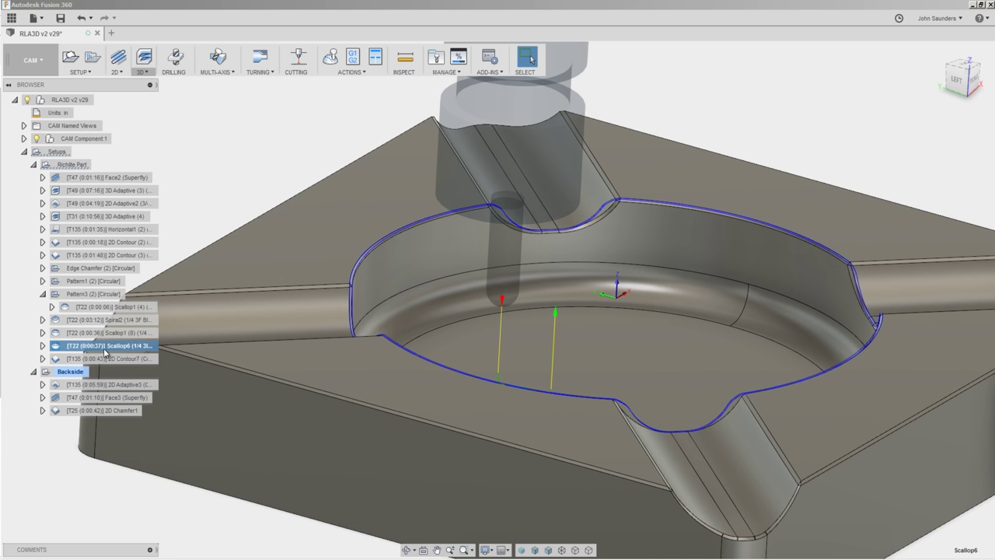
right_click(105, 350)
left_click(158, 46)
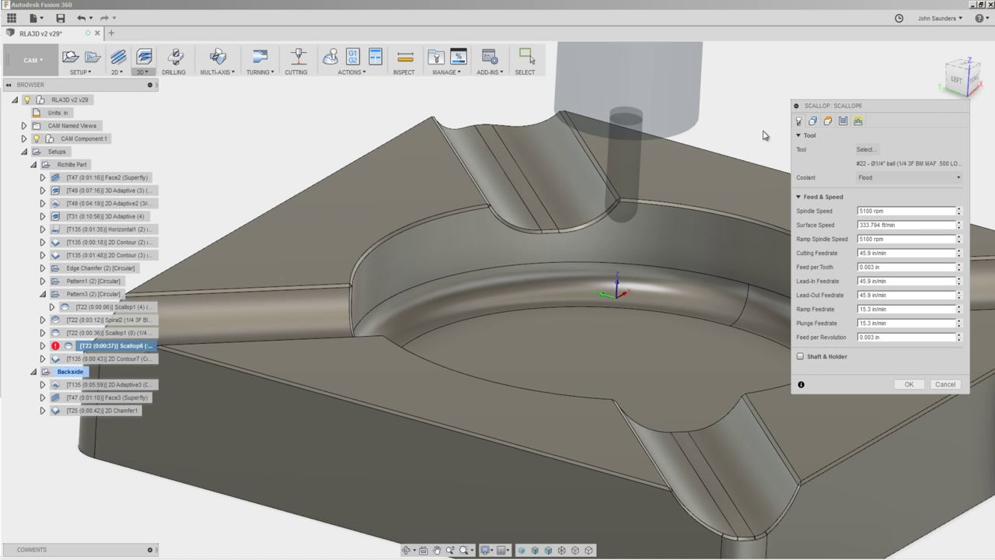
left_click(814, 121)
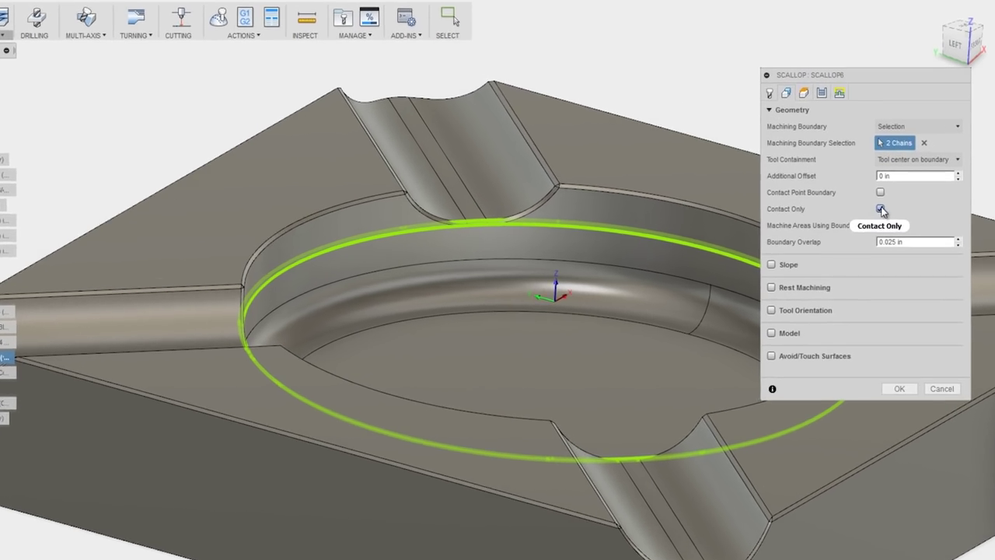
left_click(893, 219)
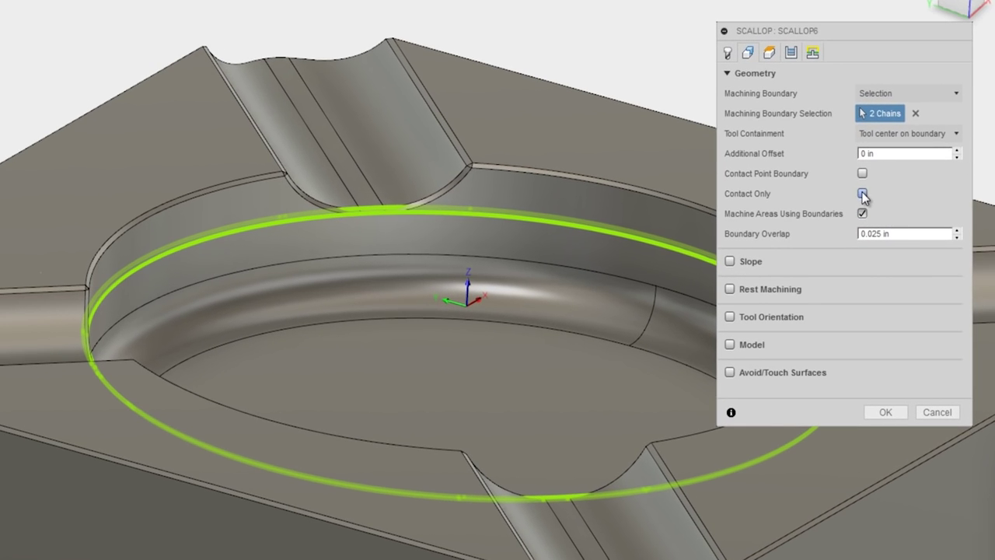
left_click(862, 173)
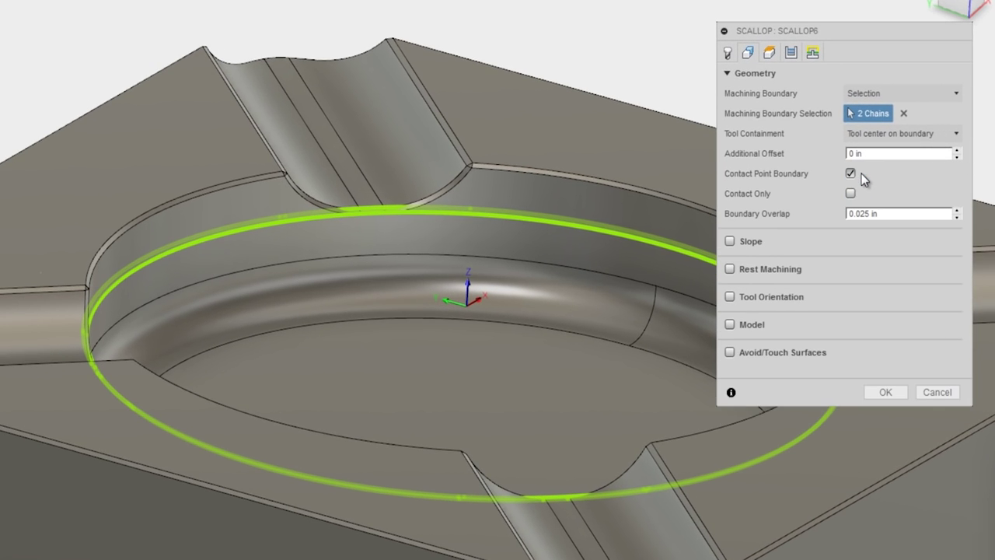
left_click(884, 394)
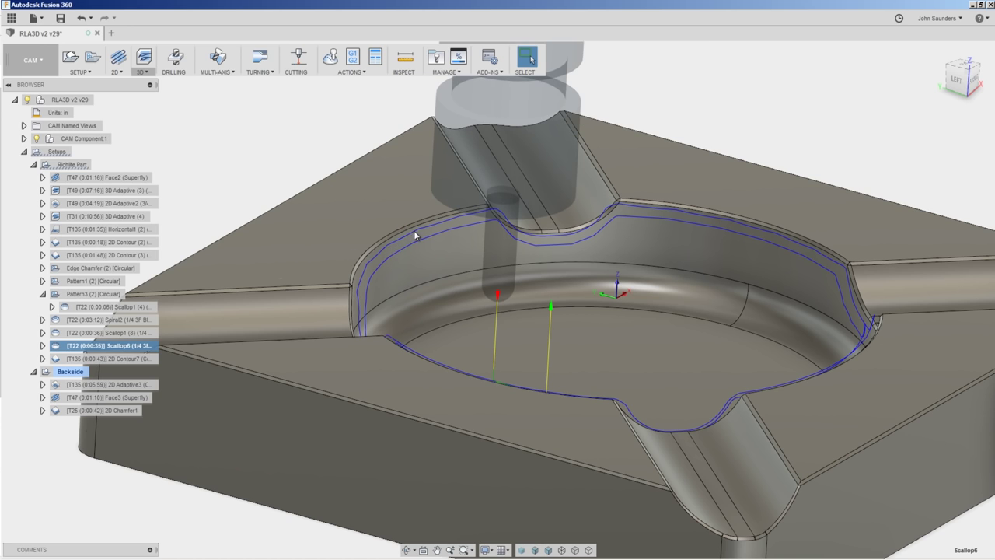
scroll(414, 230, "up", 3)
Enable smoothing on Scallop6 with a 0.002 in tolerance and regenerate it
right_click(121, 347)
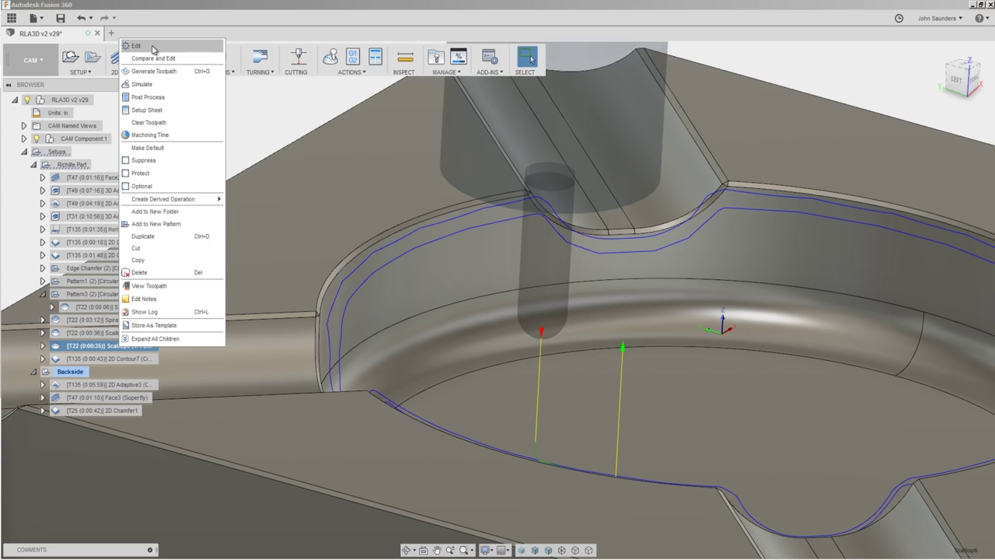
left_click(154, 46)
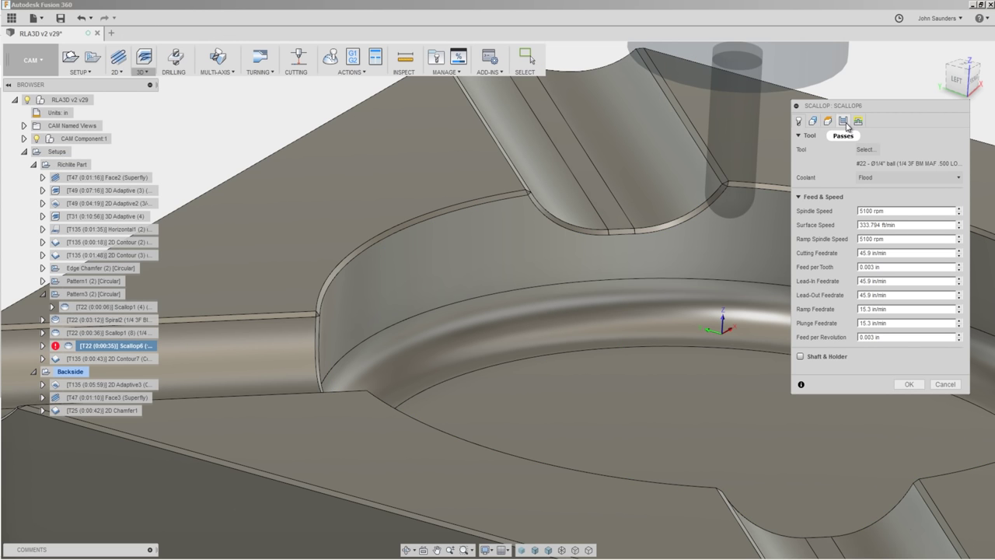
left_click(843, 121)
left_click(807, 290)
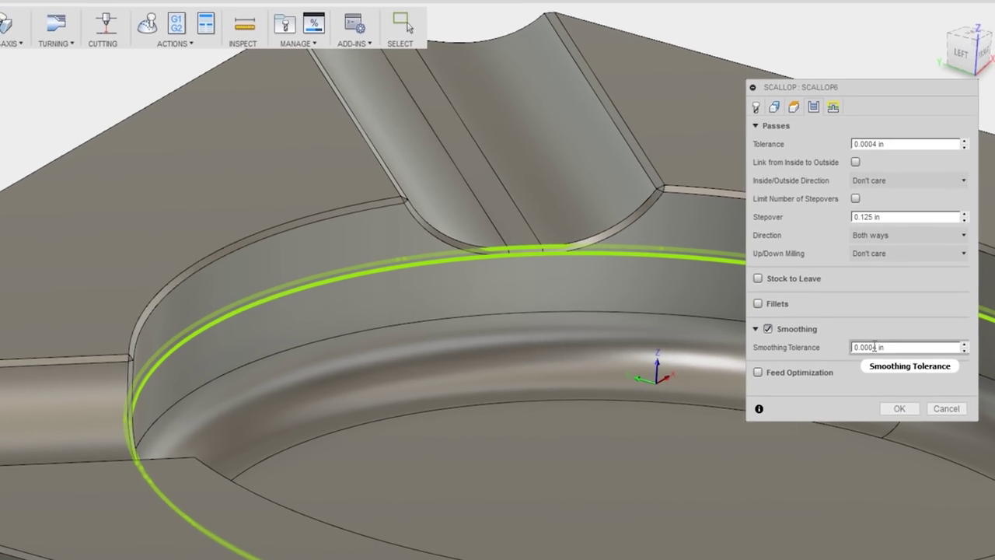
double_click(876, 346)
type("0.002")
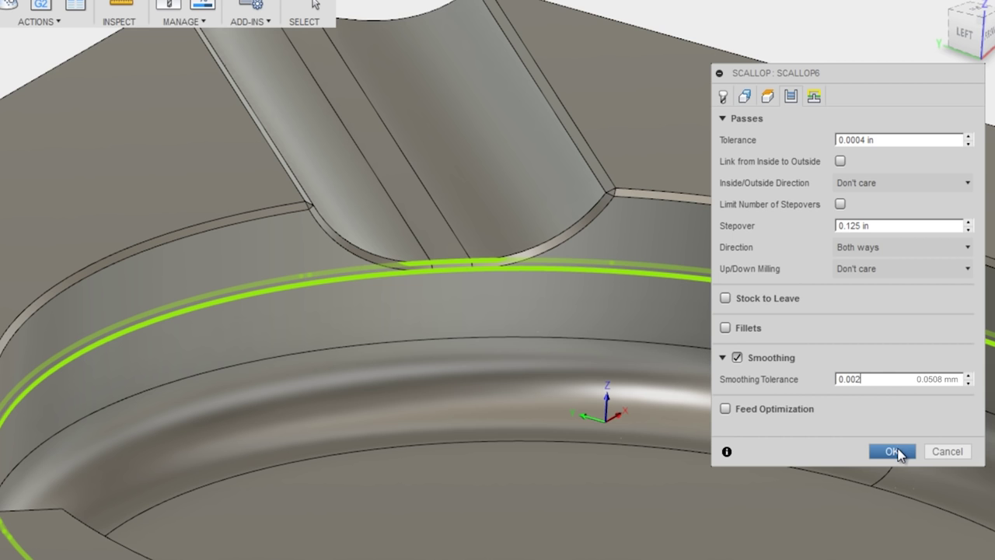
left_click(894, 451)
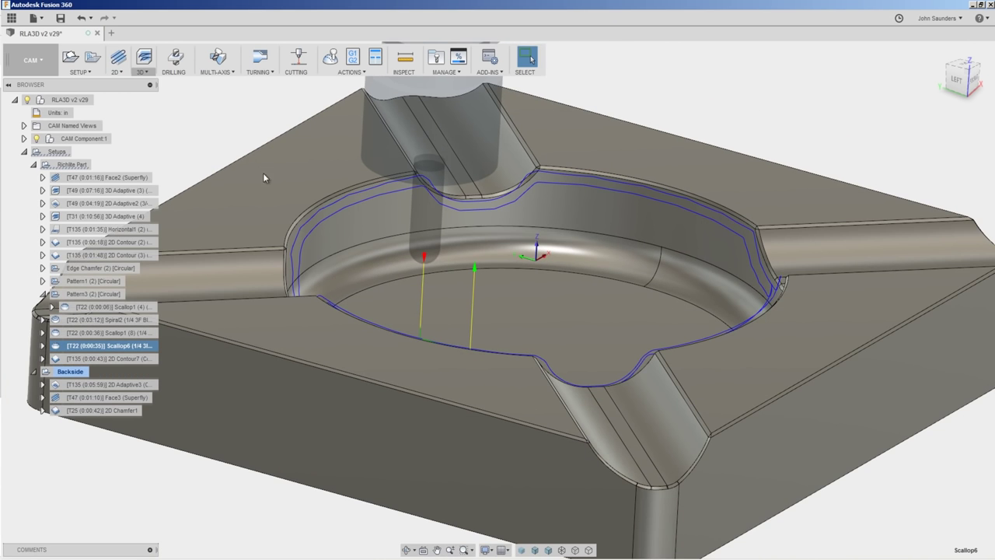
scroll(263, 173, "up", 2)
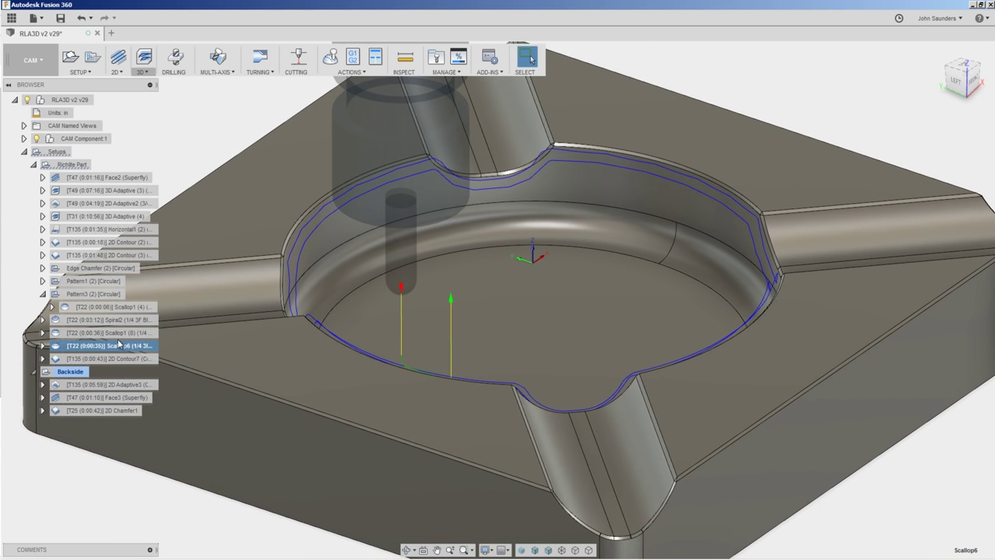
Select Scallop1 and Scallop6 together to compare their toolpaths
left_click(119, 332)
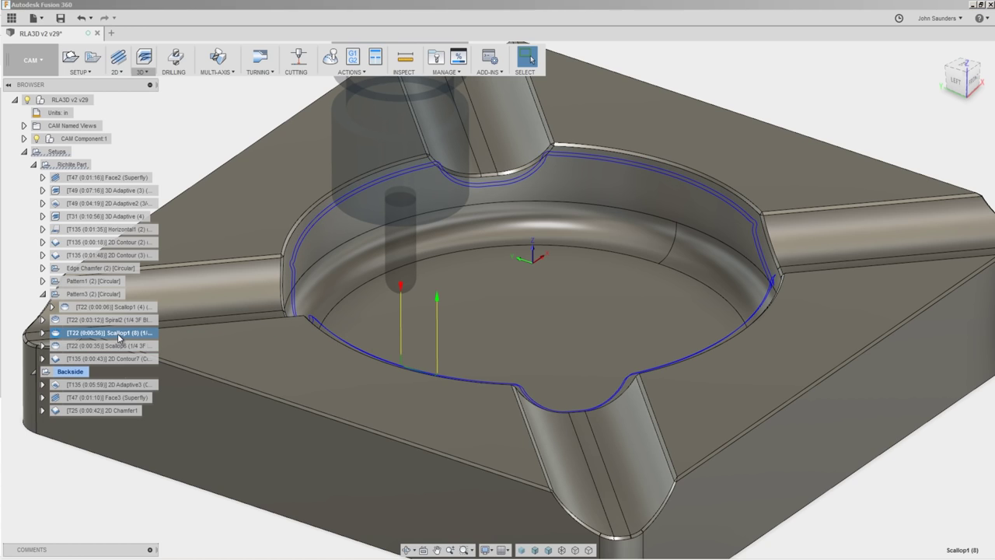
left_click(120, 348)
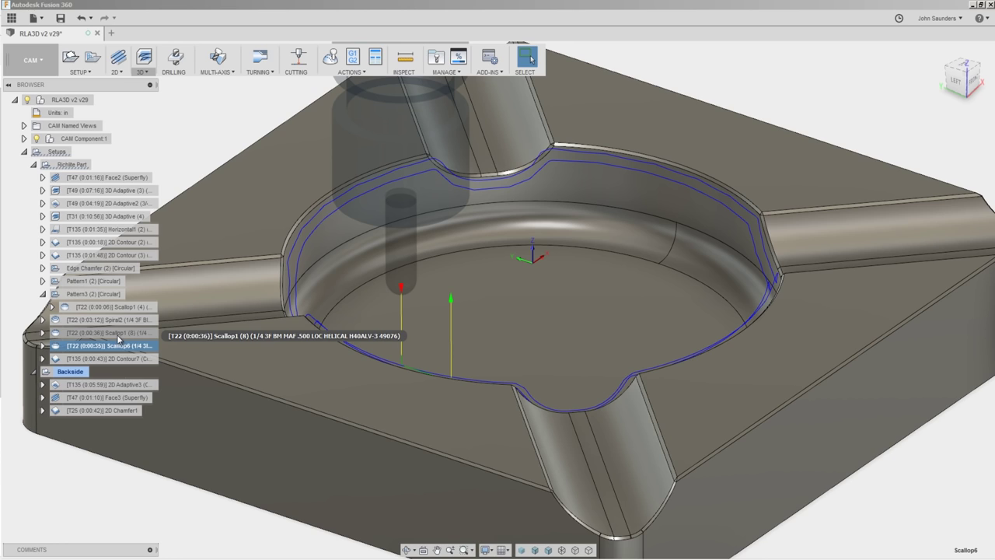
left_click(118, 334, "ctrl")
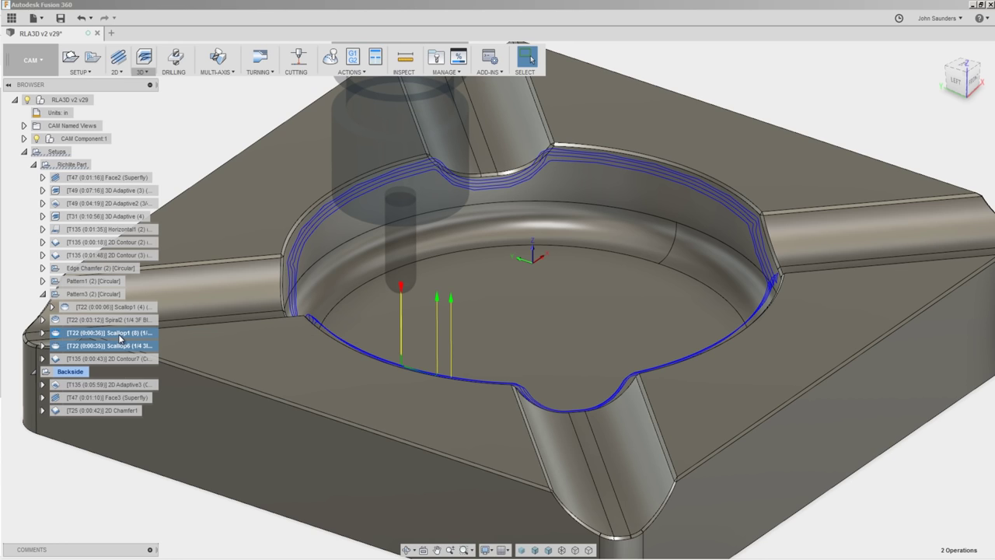
right_click(121, 338)
Compare Scallop1 and Scallop6 parameters, filtered to show only the differing ones
left_click(154, 343)
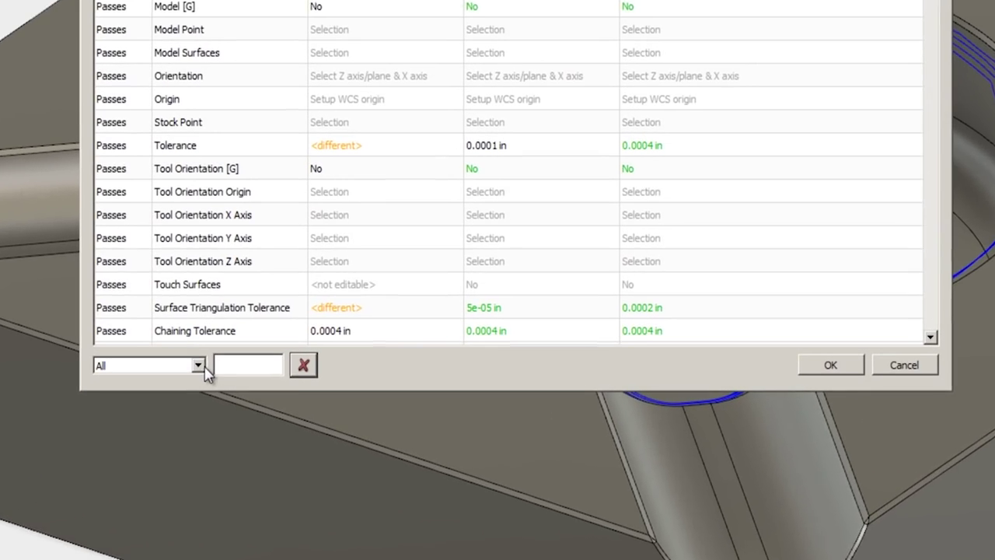
left_click(260, 382)
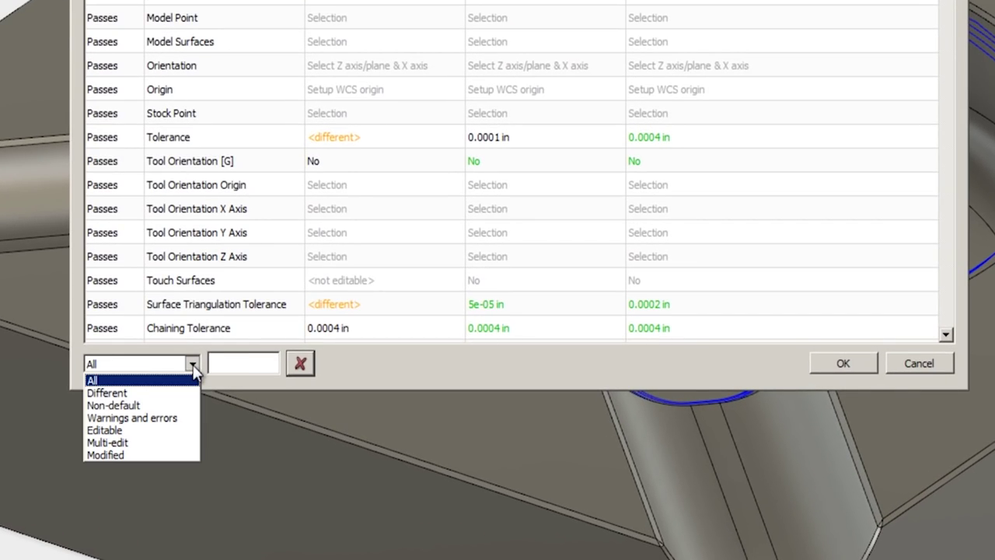
left_click(181, 392)
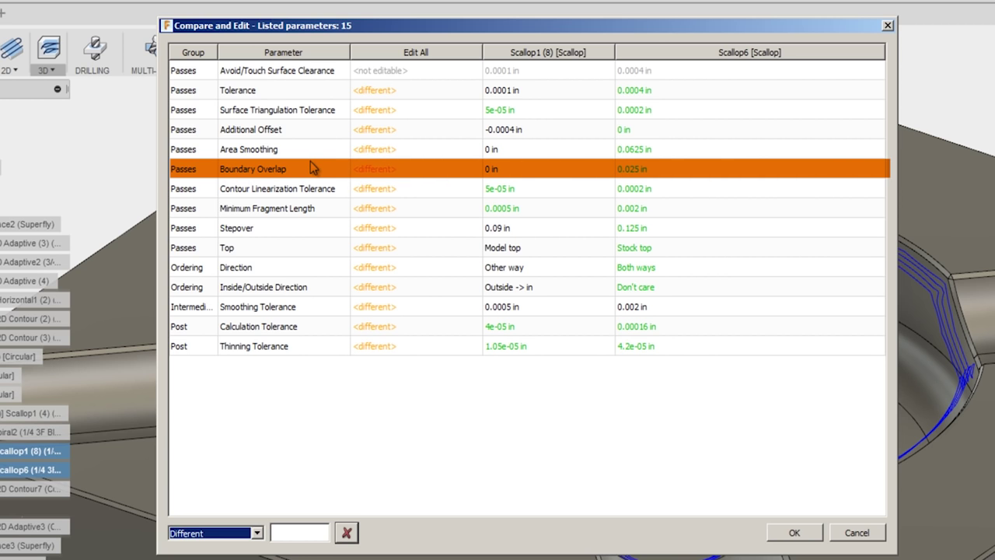
Cancel the comparison without changes and select only Scallop6 in the browser
left_click(856, 533)
left_click(117, 374)
left_click(119, 347)
Change Scallop6's Boundary Overlap from 0.025 in to 0 and regenerate its toolpath
right_click(119, 347)
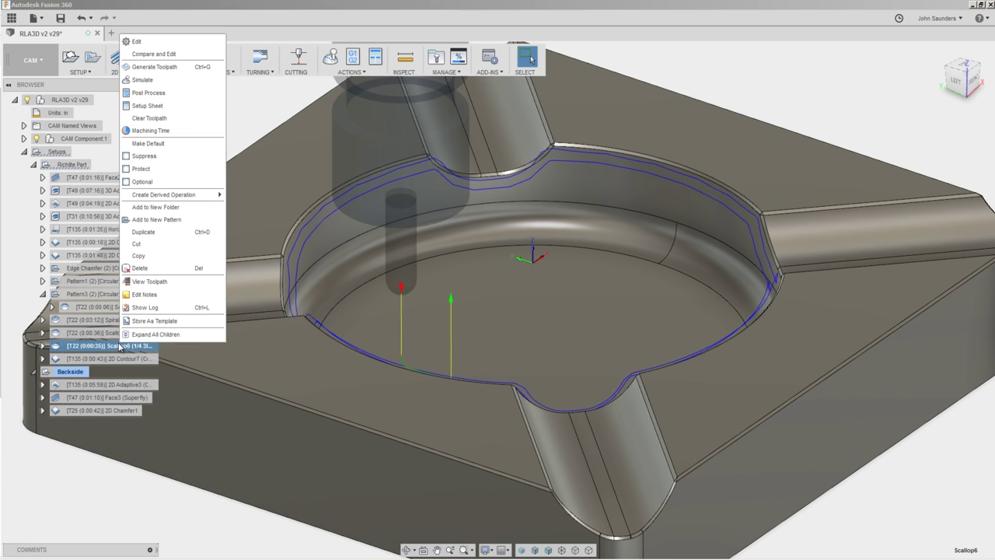
left_click(136, 41)
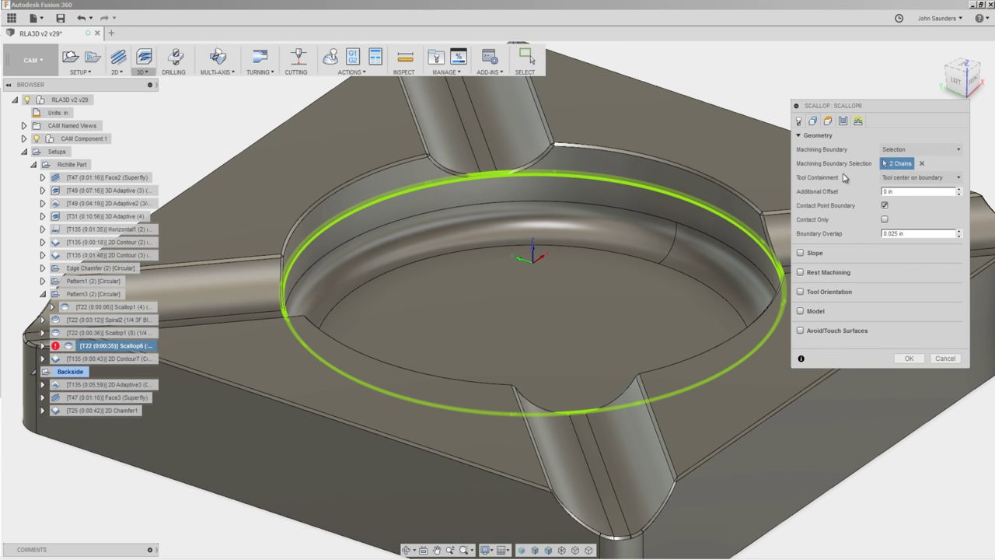
left_click(887, 233)
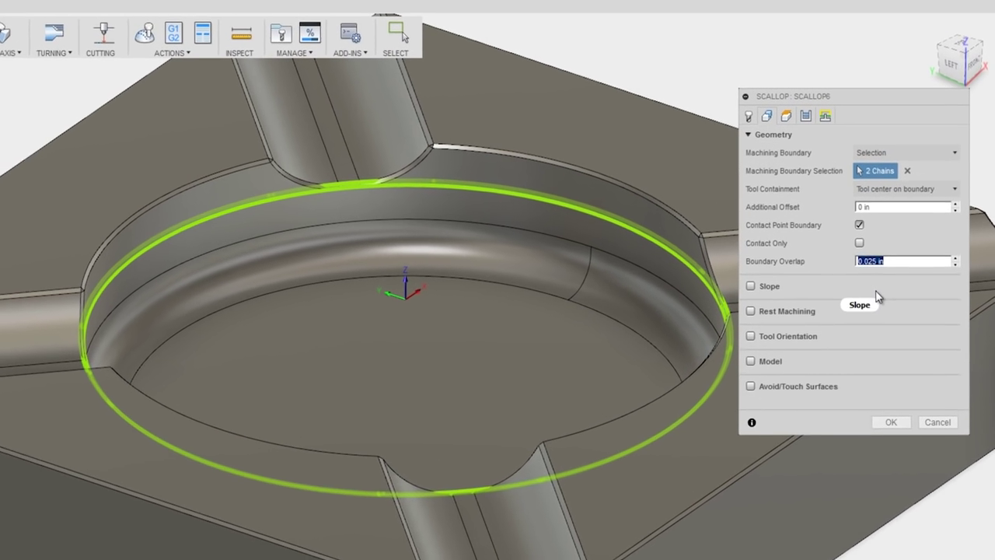
type("0")
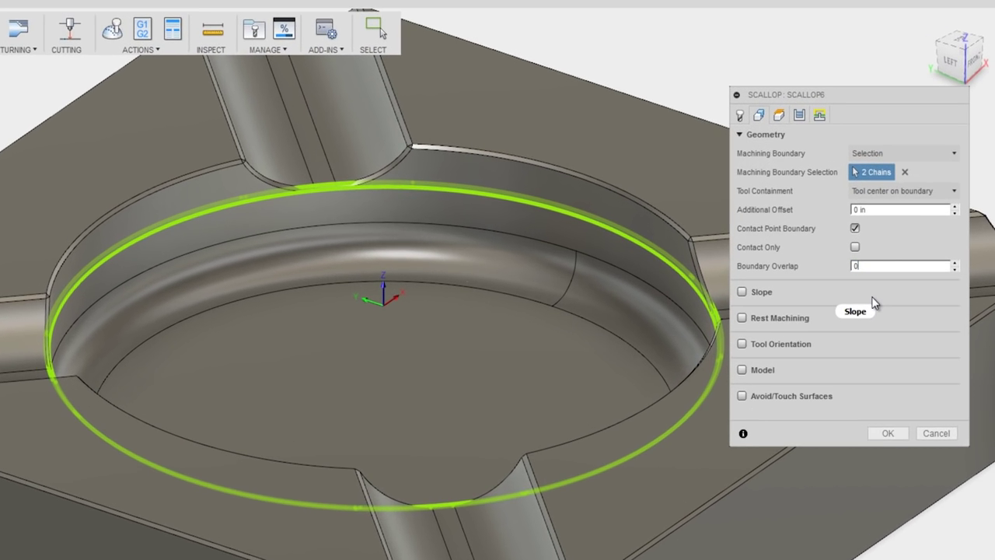
left_click(883, 434)
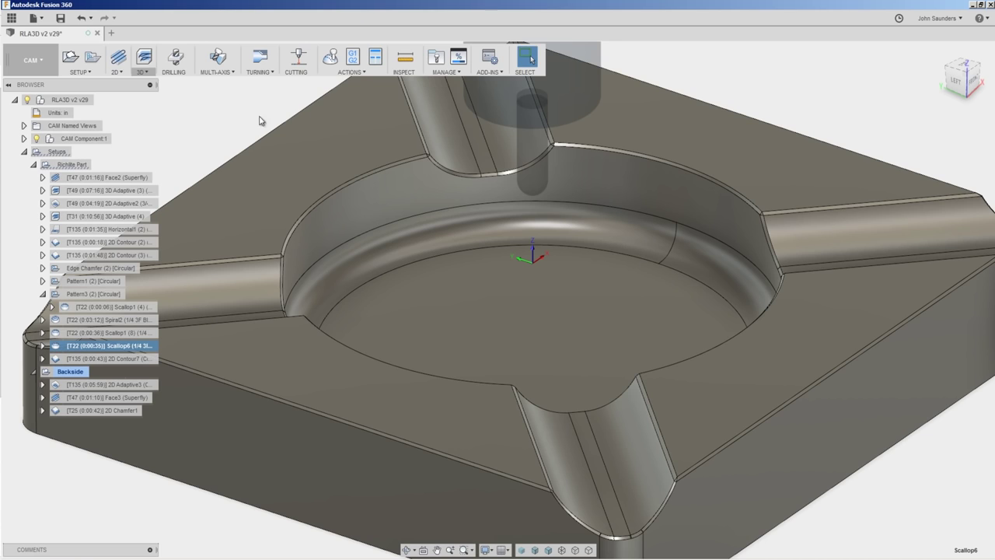
middle_click_drag(243, 136, 279, 142, "shift")
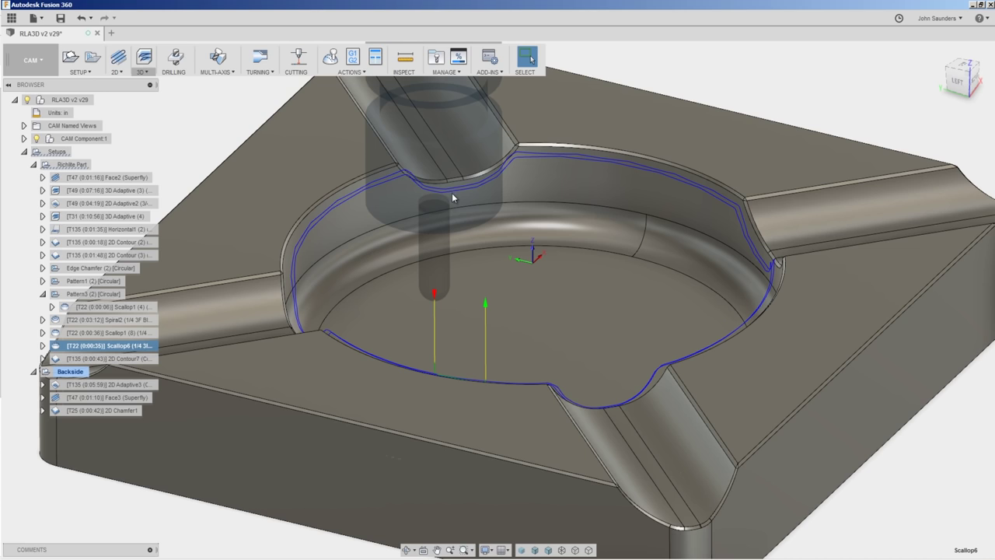
right_click(123, 346)
Set Scallop6's Additional Offset to -0.0004 in, reusing its 0.0004 in pass tolerance value
left_click(141, 43)
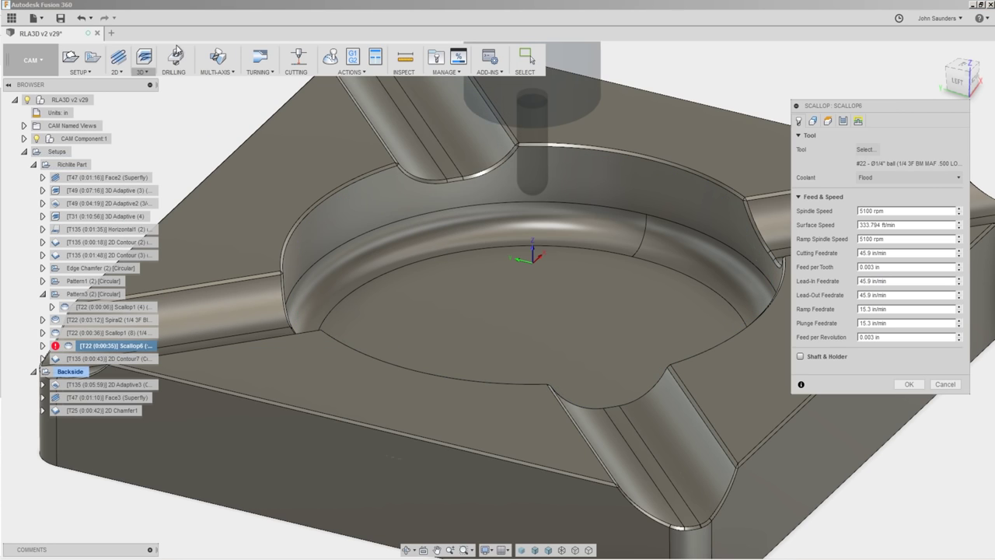
left_click(842, 120)
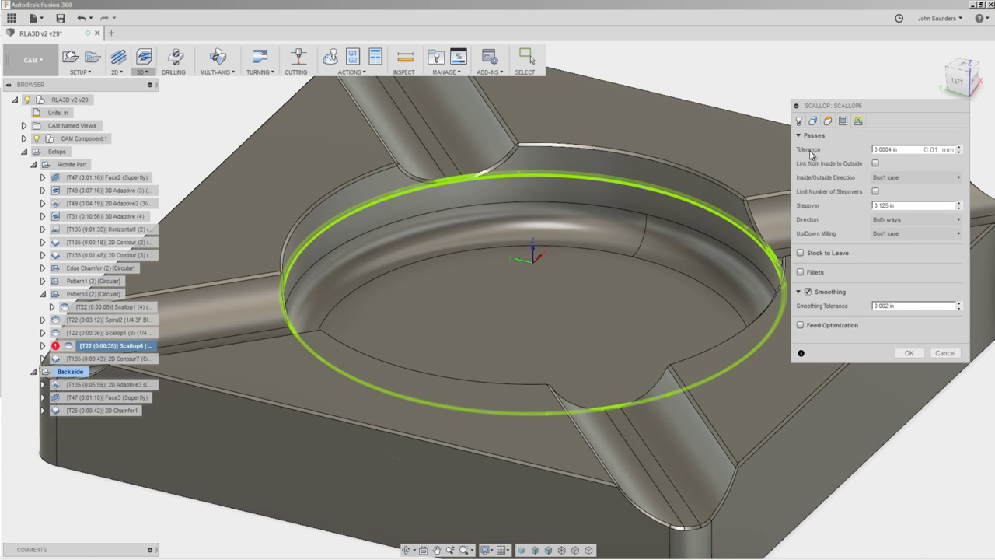
left_click(925, 149)
key("ctrl+c")
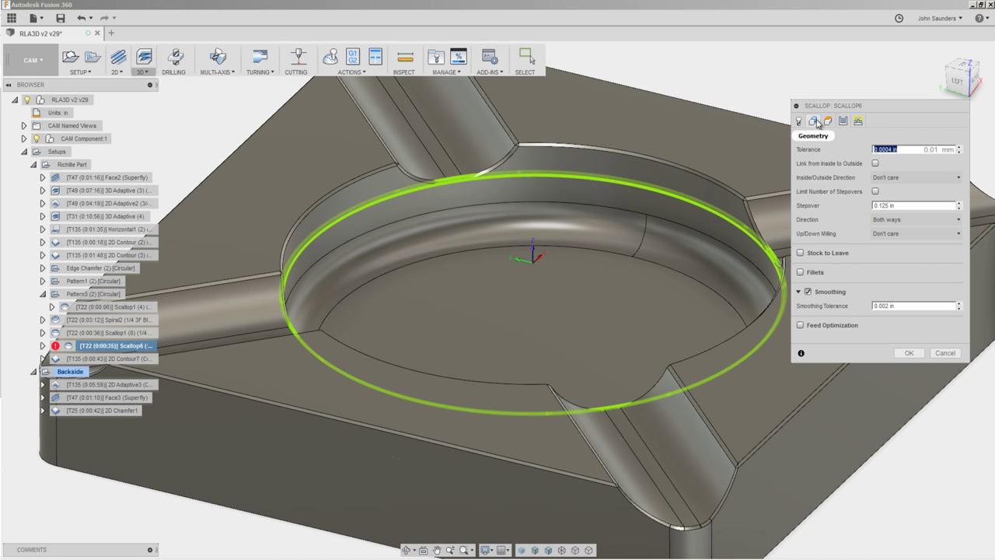
left_click(816, 122)
left_click(824, 192)
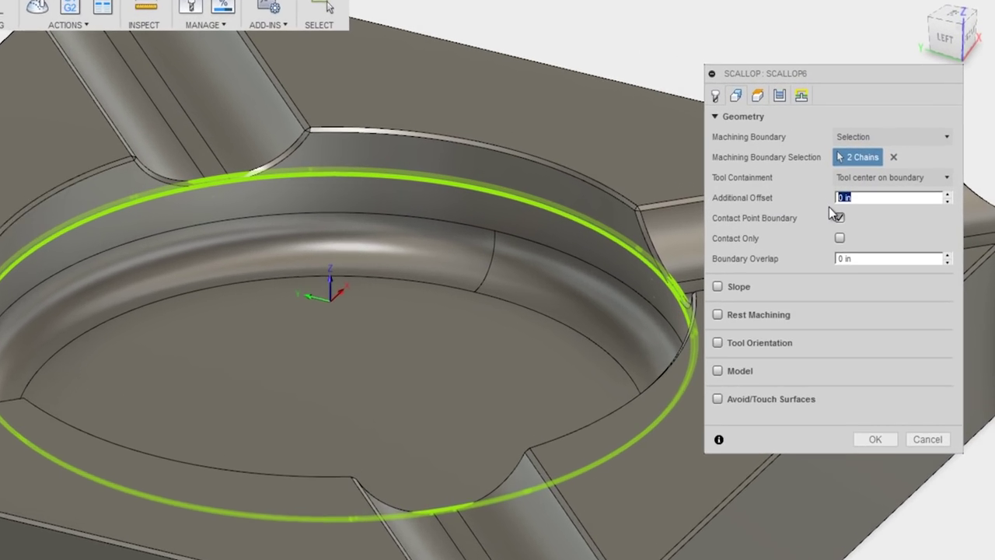
type("-")
key("ctrl+v")
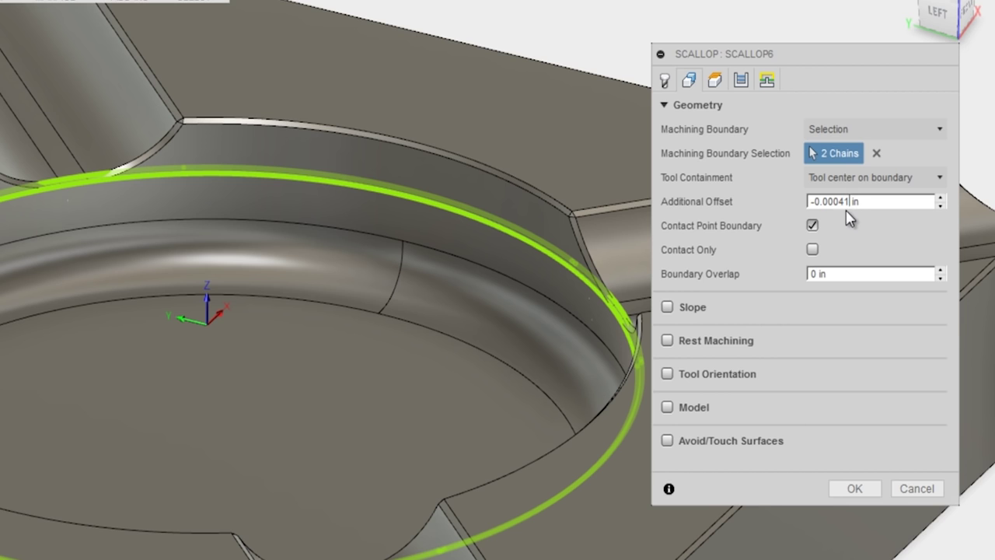
left_click(853, 489)
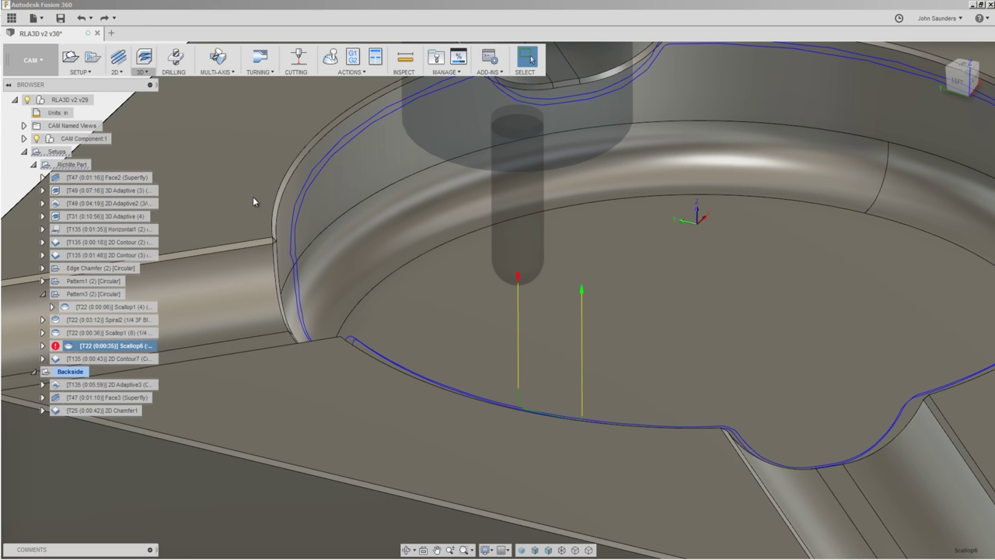
scroll(309, 177, "up", 3)
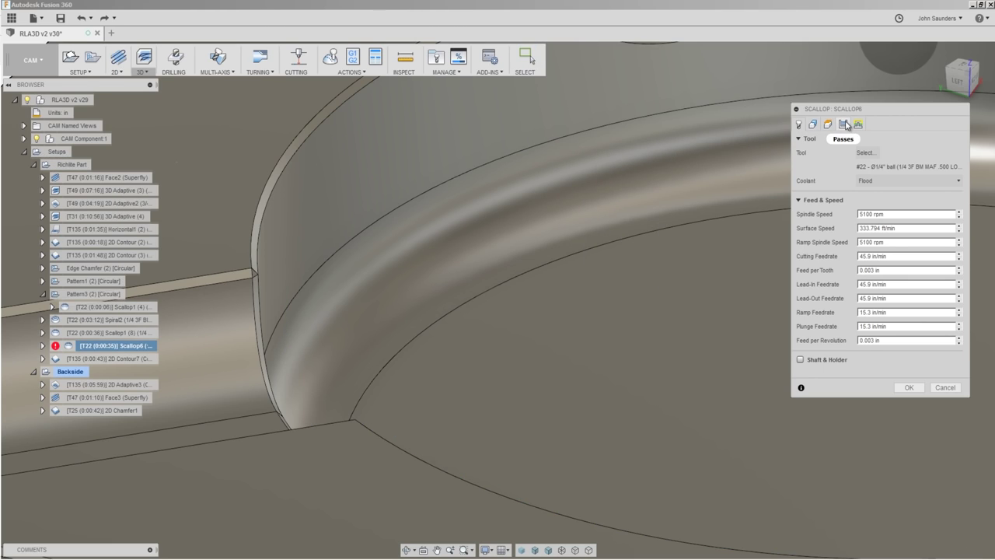
left_click(845, 124)
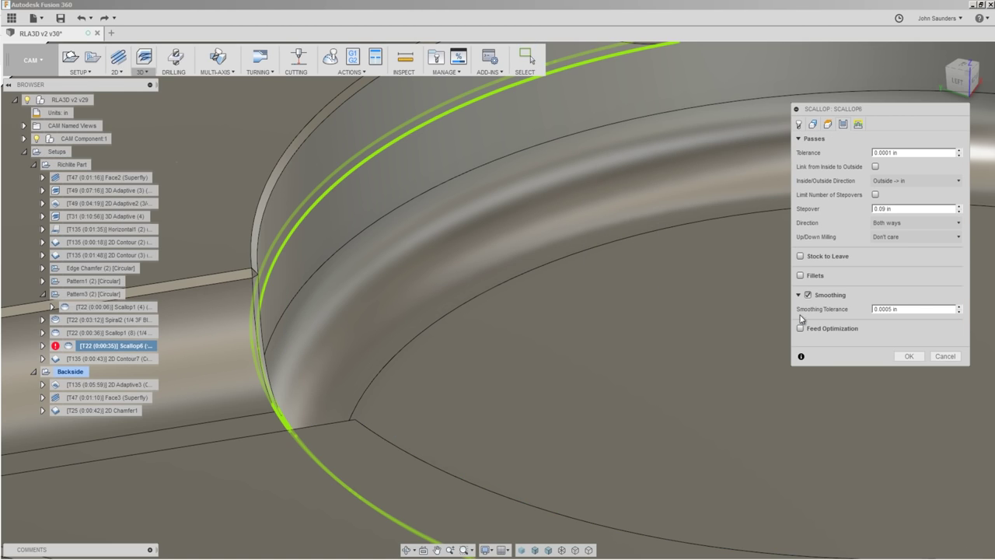
key("Return")
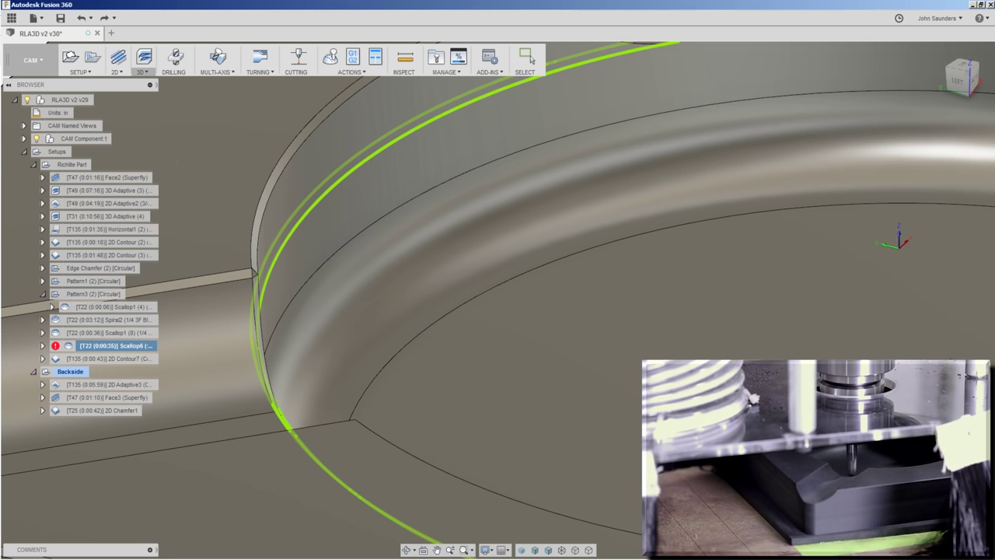
right_click(124, 345)
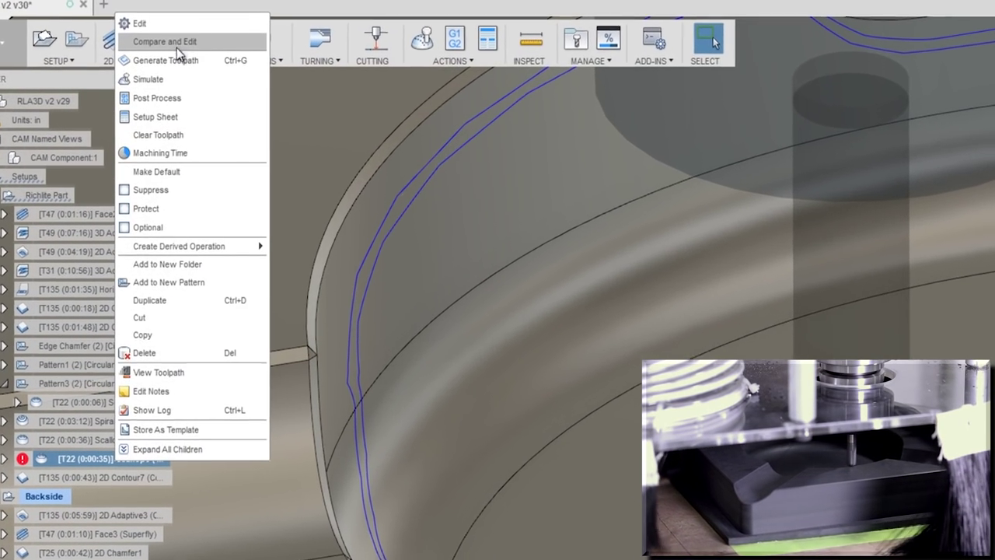
left_click(153, 58)
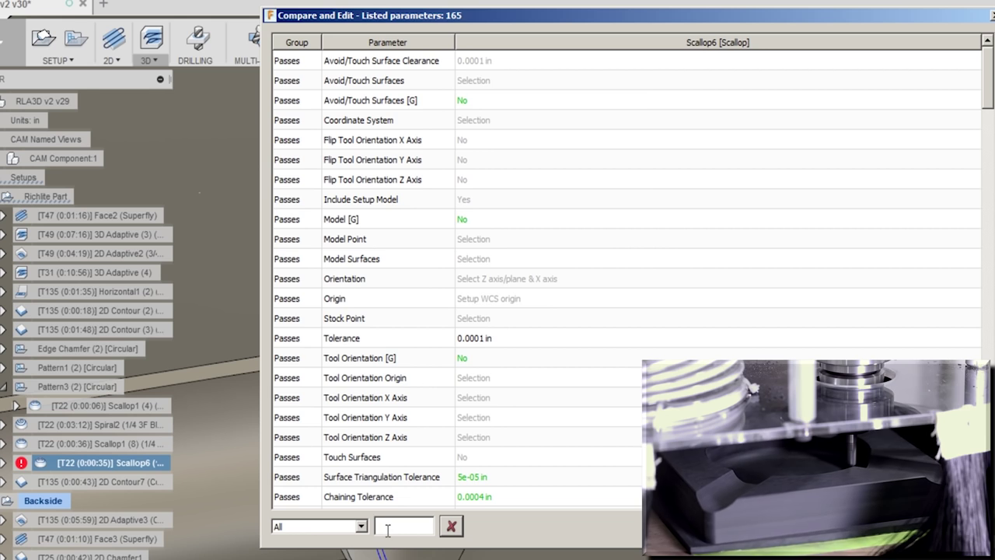
left_click(387, 530)
type("smooth")
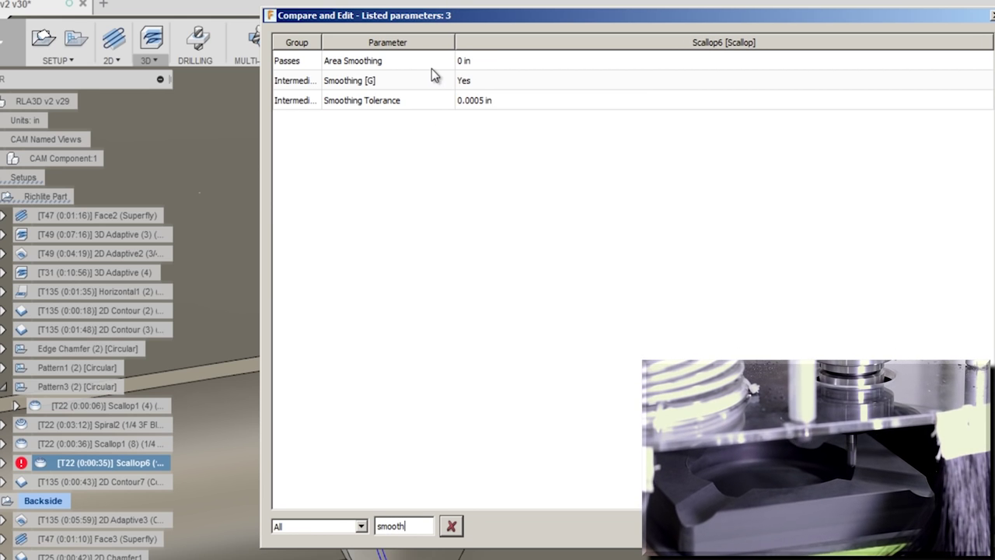
double_click(502, 62)
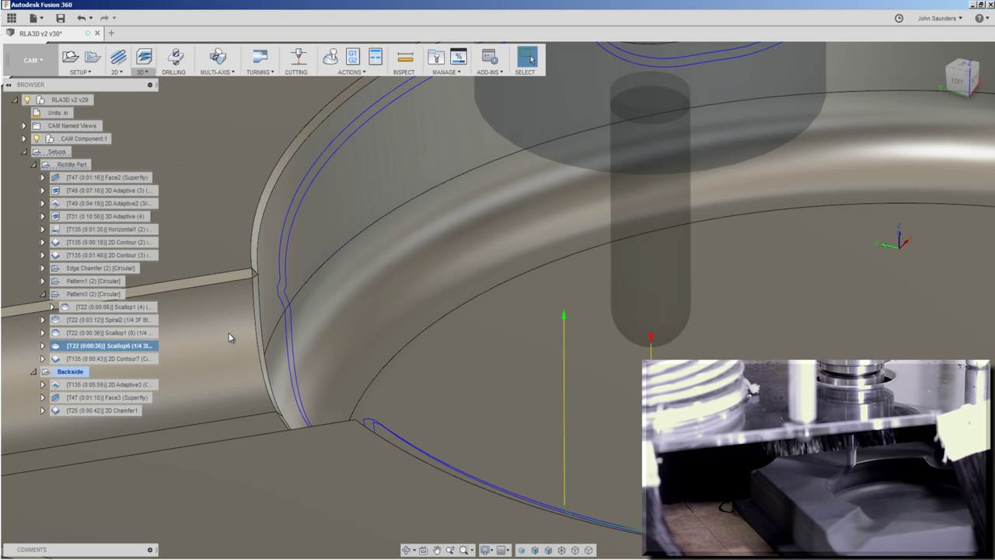
Display only the Scallop1 (8) toolpath after briefly selecting it alongside Scallop6
left_click(124, 332, "ctrl")
left_click(124, 333)
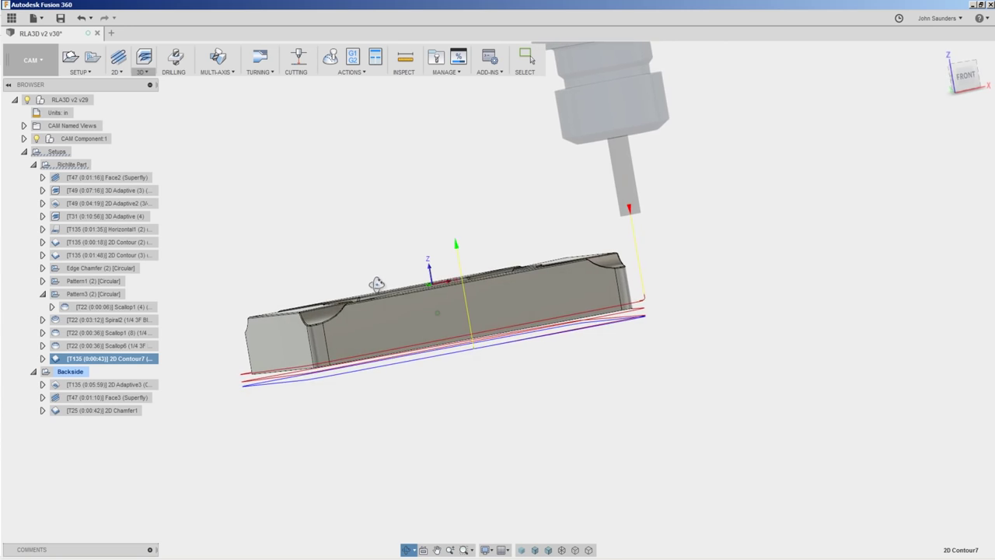
Open 2D Contour7's pass settings: 0.0004 in tolerance, climb milling, 0.02 in radial stock
right_click(91, 359)
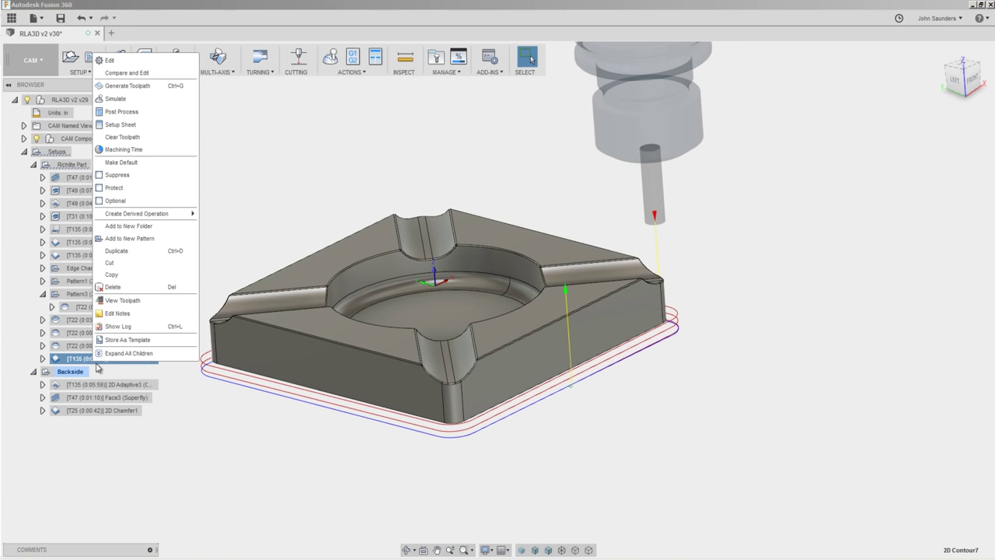
left_click(162, 62)
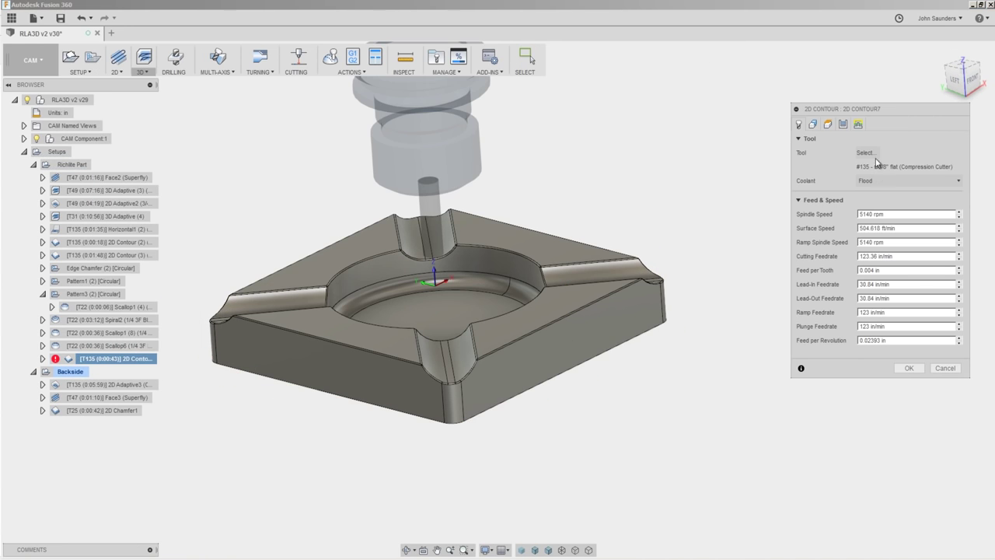
left_click(843, 124)
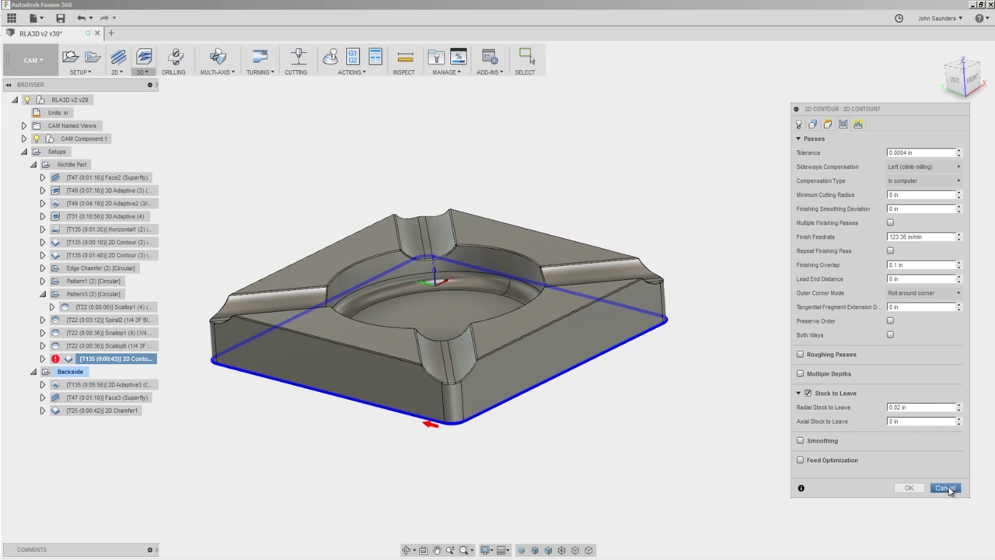